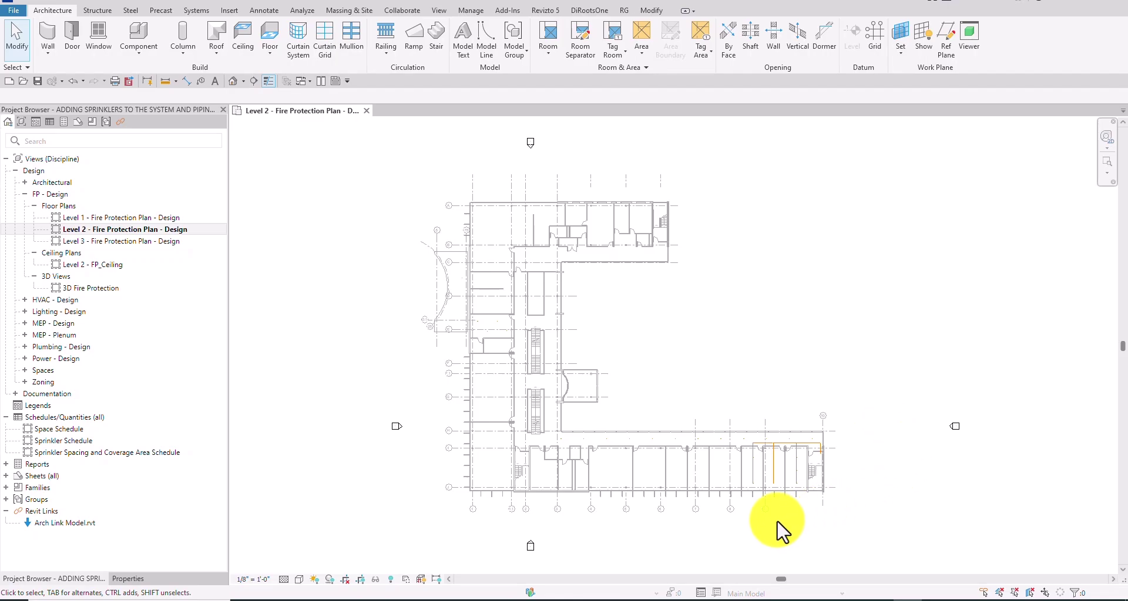
Step: Convert the 2" elbow at the west end of the sprinkler main to a west-opening tee and revert it to an elbow
scroll(788, 525, "up", 4)
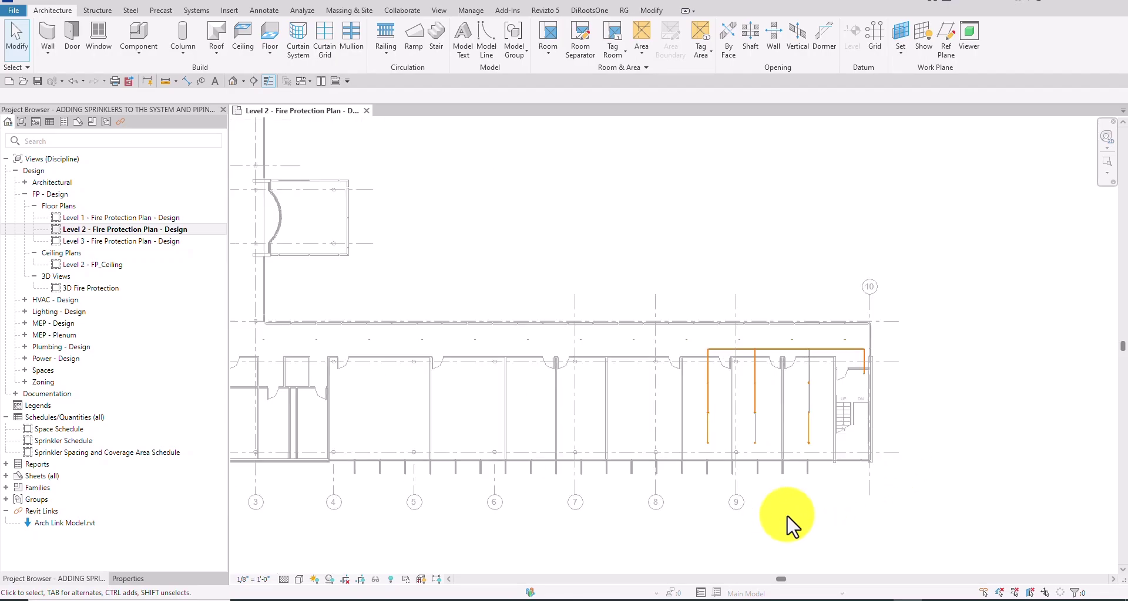
middle_click_drag(627, 423, 713, 431)
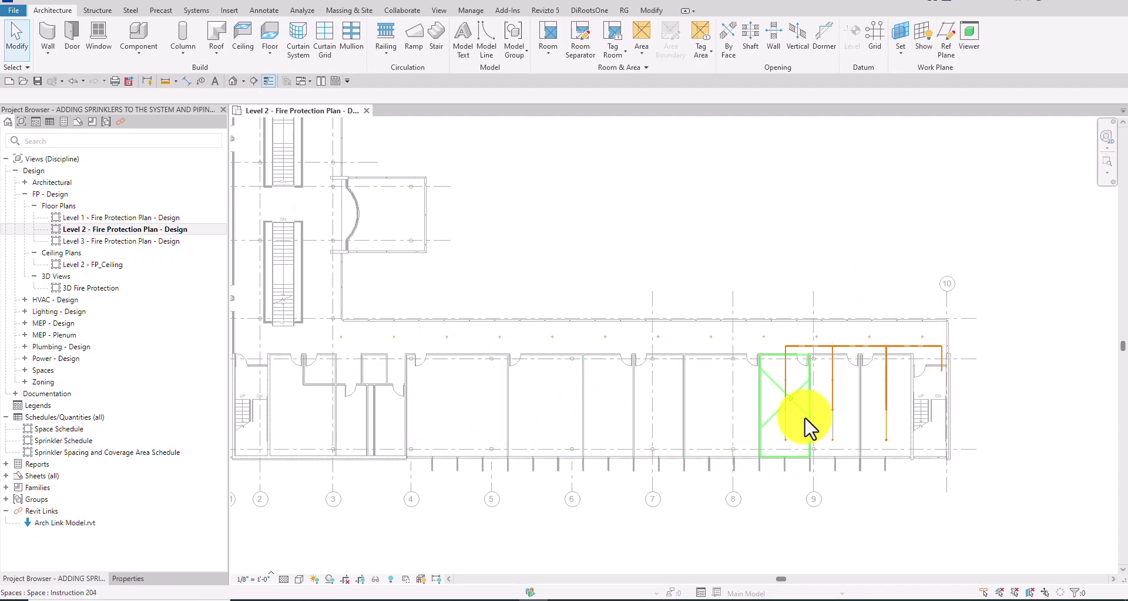
scroll(800, 346, "up", 4)
scroll(790, 359, "up", 5)
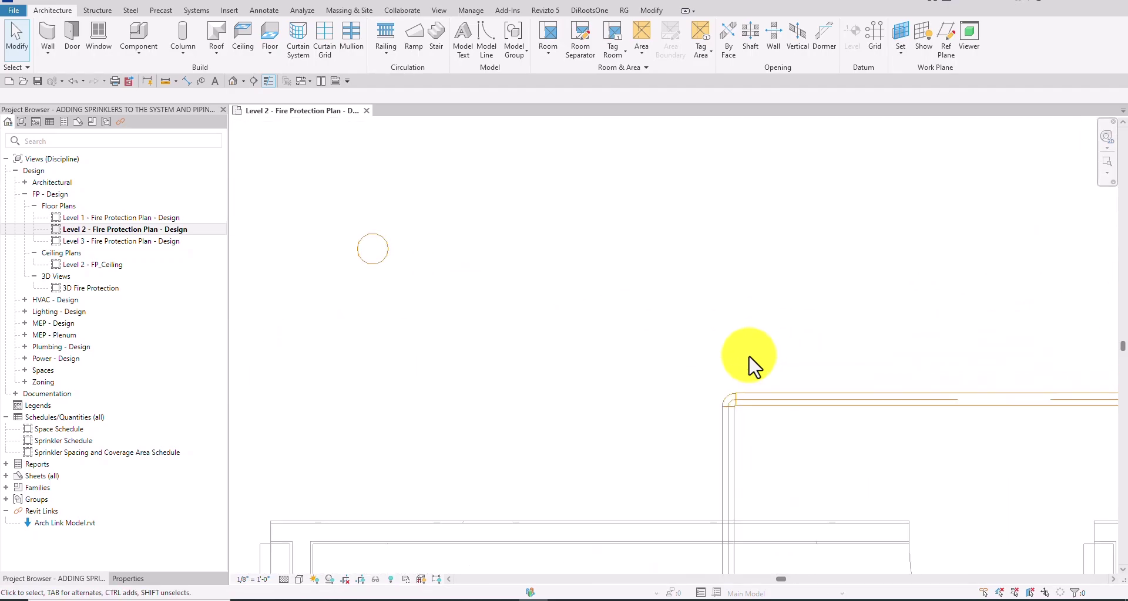
scroll(752, 356, "up", 4)
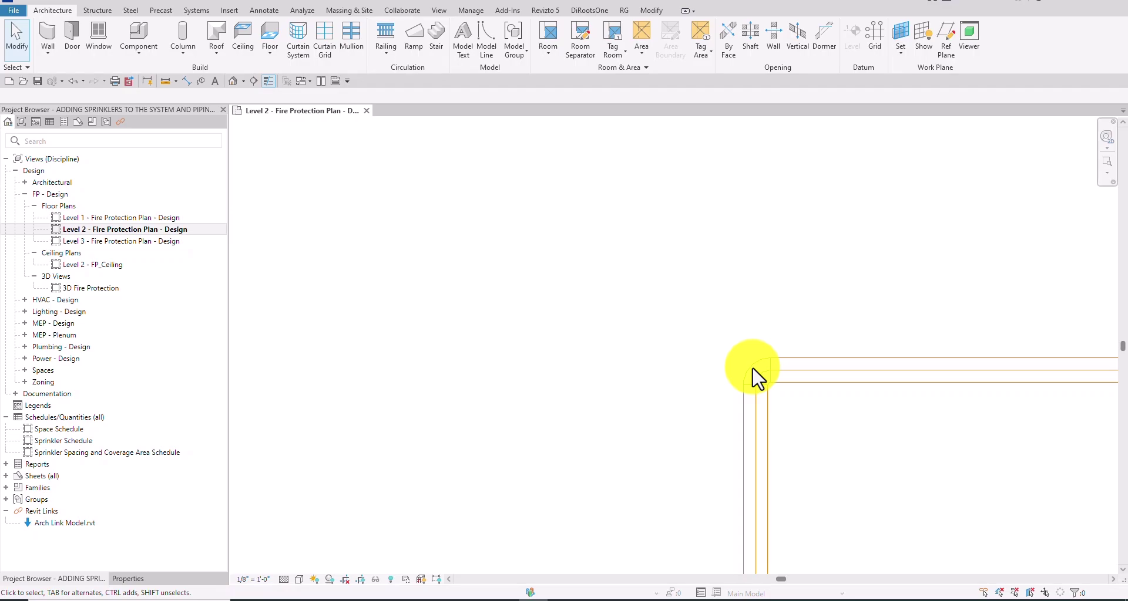
left_click(756, 373)
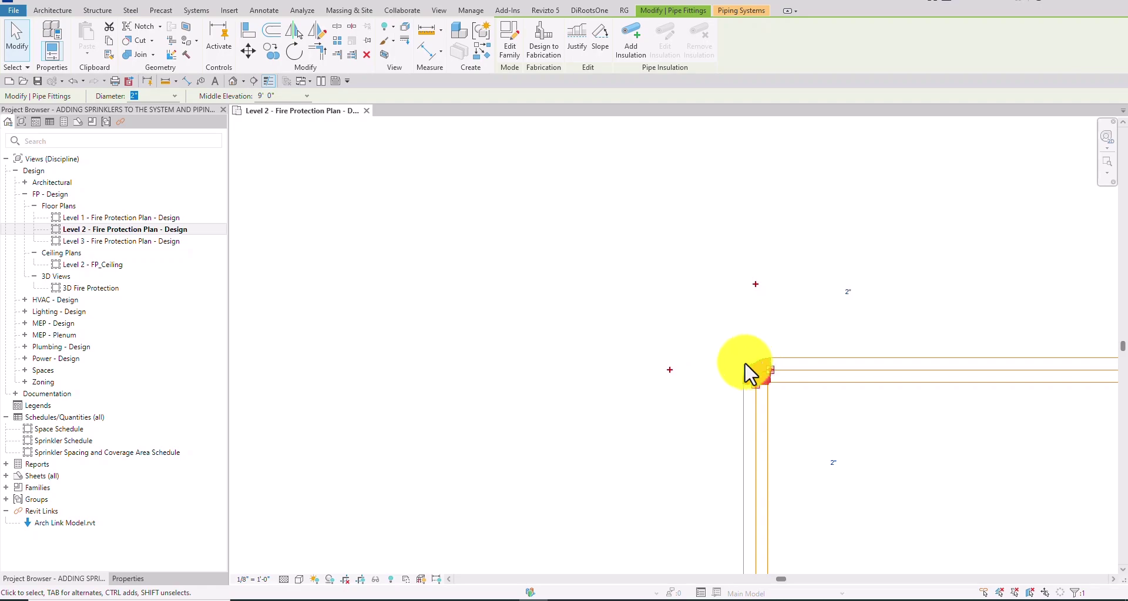
left_click(670, 371)
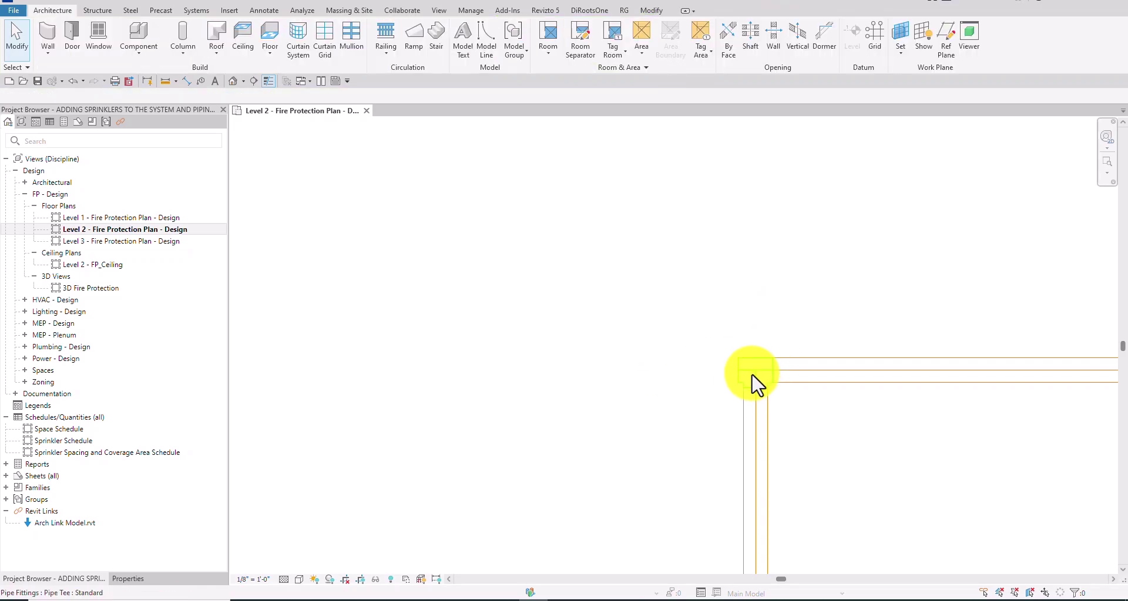
left_click(755, 369)
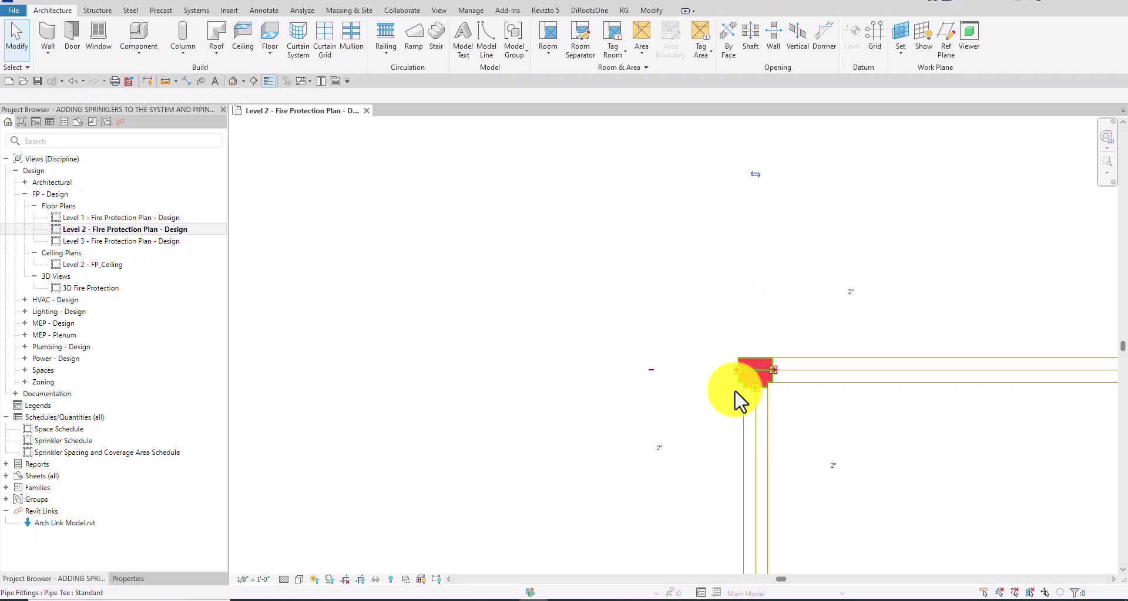
left_click(653, 375)
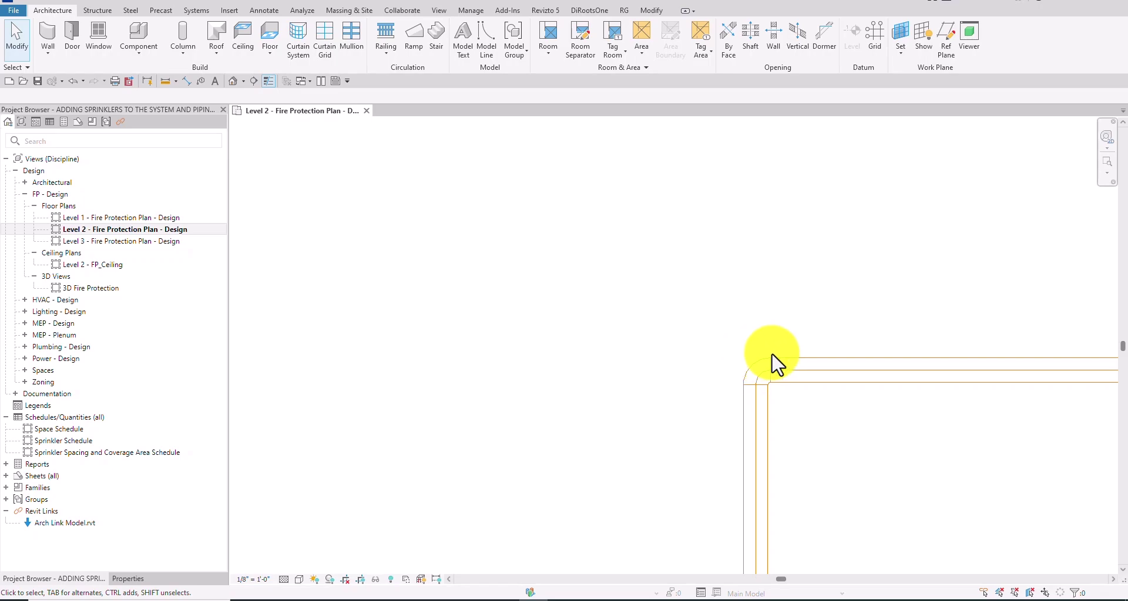
Step: Convert the main's west-end elbow to a tee opening north toward the corridor and change it back to an elbow
middle_click_drag(768, 423, 726, 521)
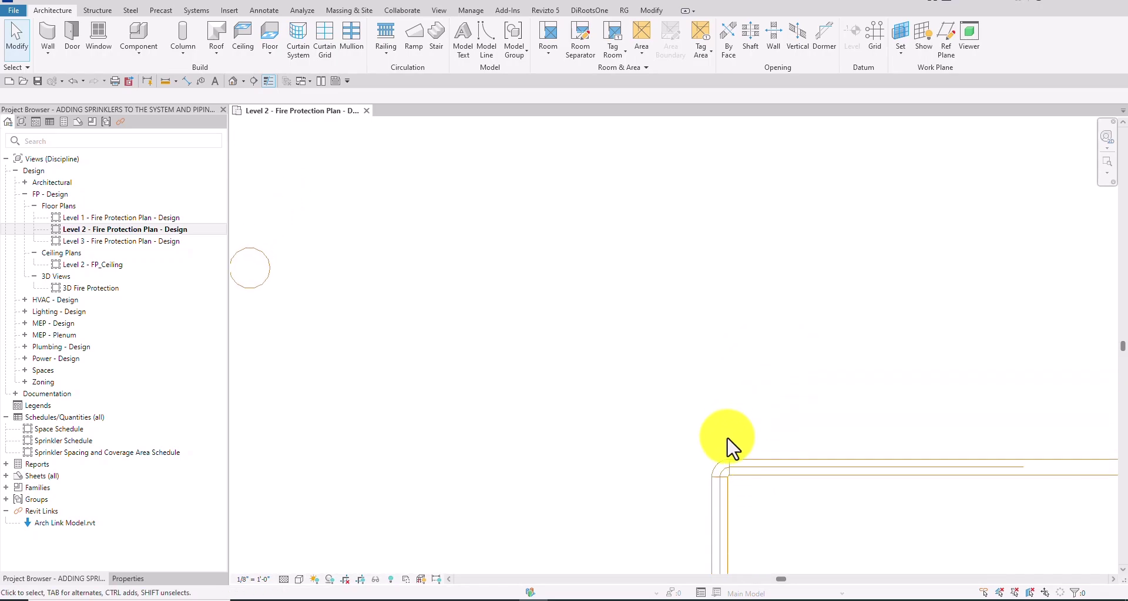
scroll(726, 525, "up", 2)
left_click(709, 422)
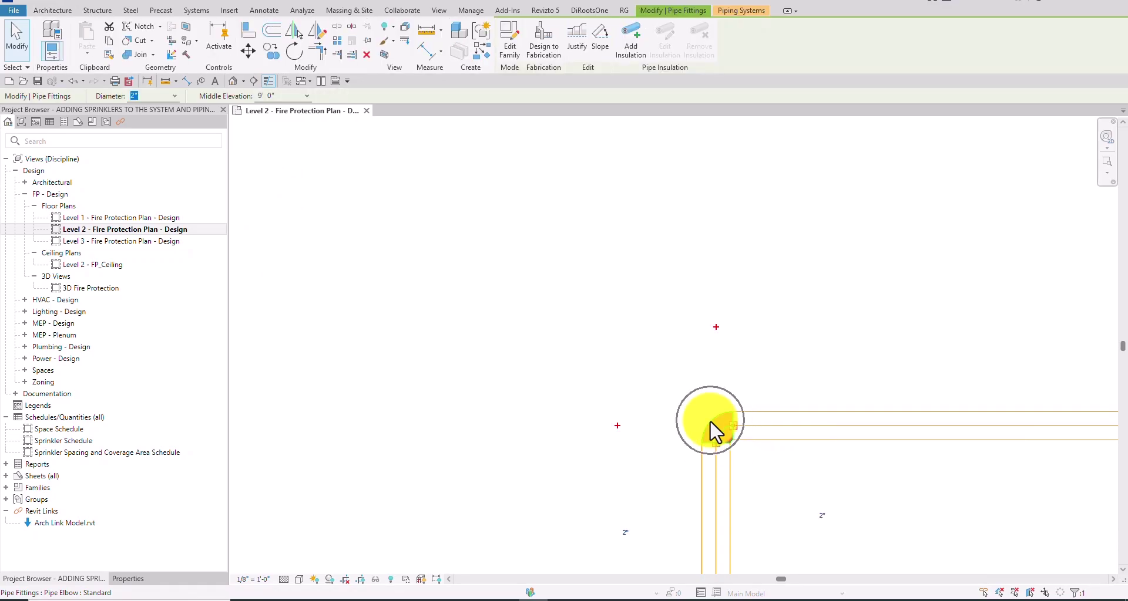
left_click(718, 339)
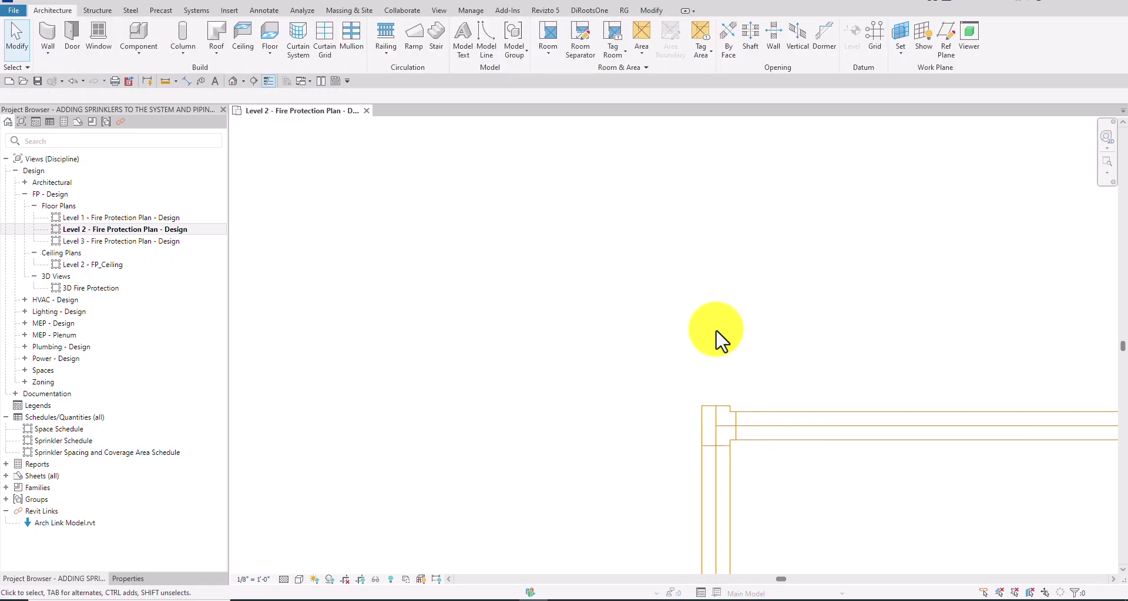
left_click(721, 407)
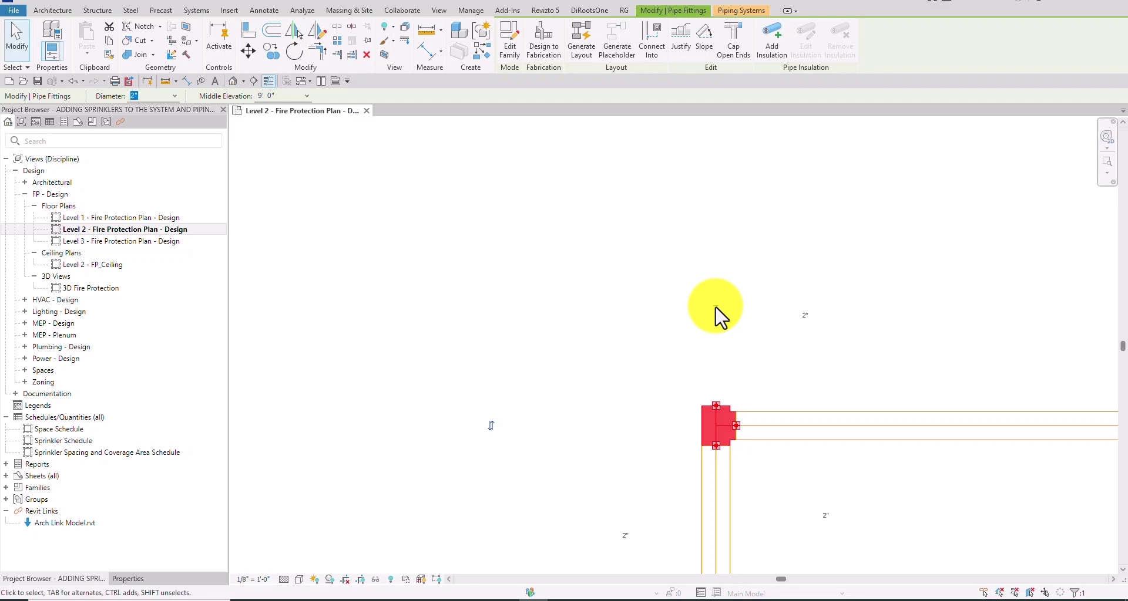
left_click(718, 320)
Step: Convert the elbow at the main's west end to a tee with its open end facing west along the corridor
left_click(712, 420)
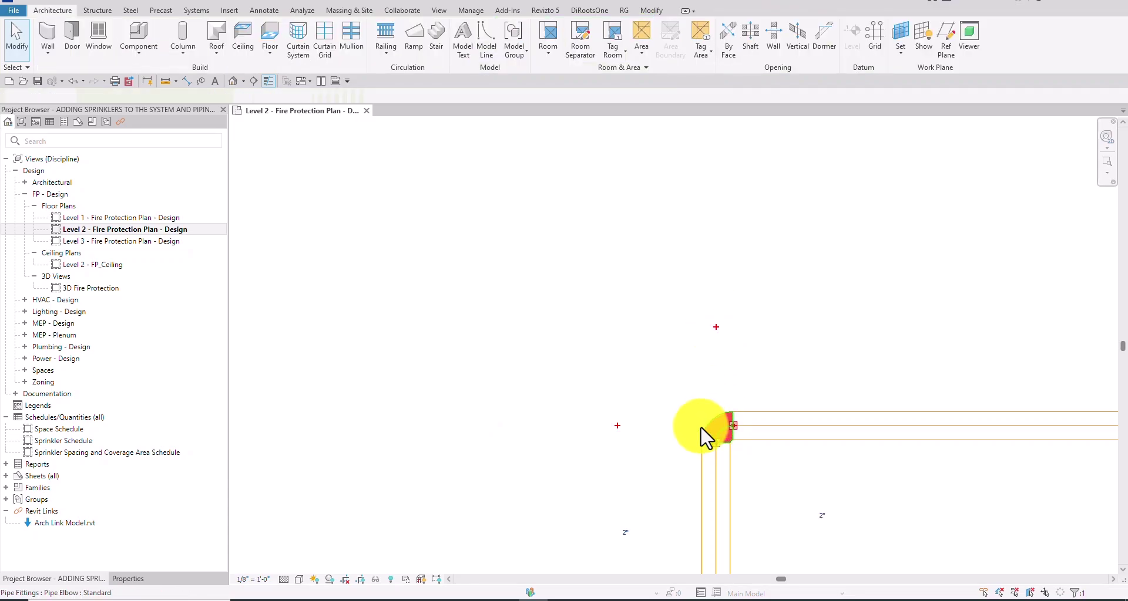
left_click(617, 426)
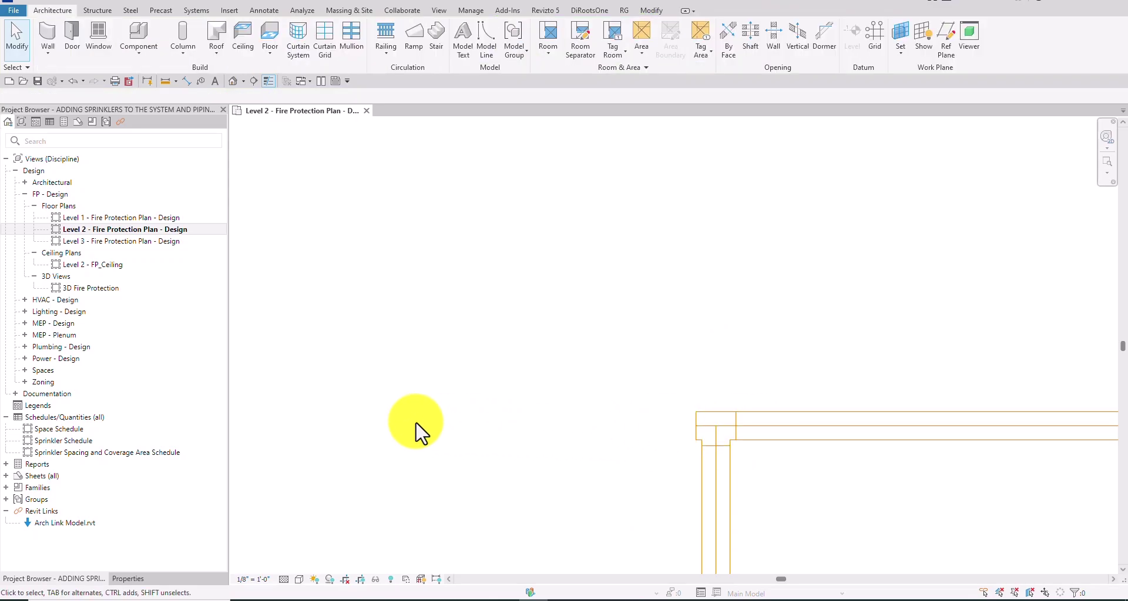
Step: Open the System Browser and check the system assignment of an unconnected corridor sprinkler near grid 8
scroll(558, 432, "down", 5)
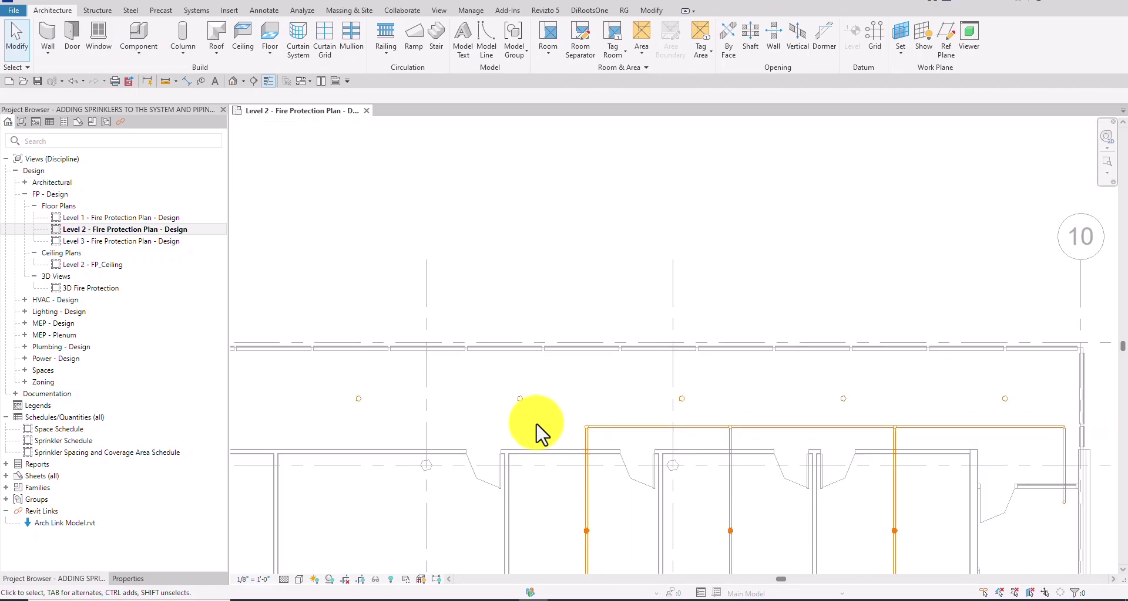
middle_click_drag(536, 435, 775, 420)
scroll(758, 405, "down", 3)
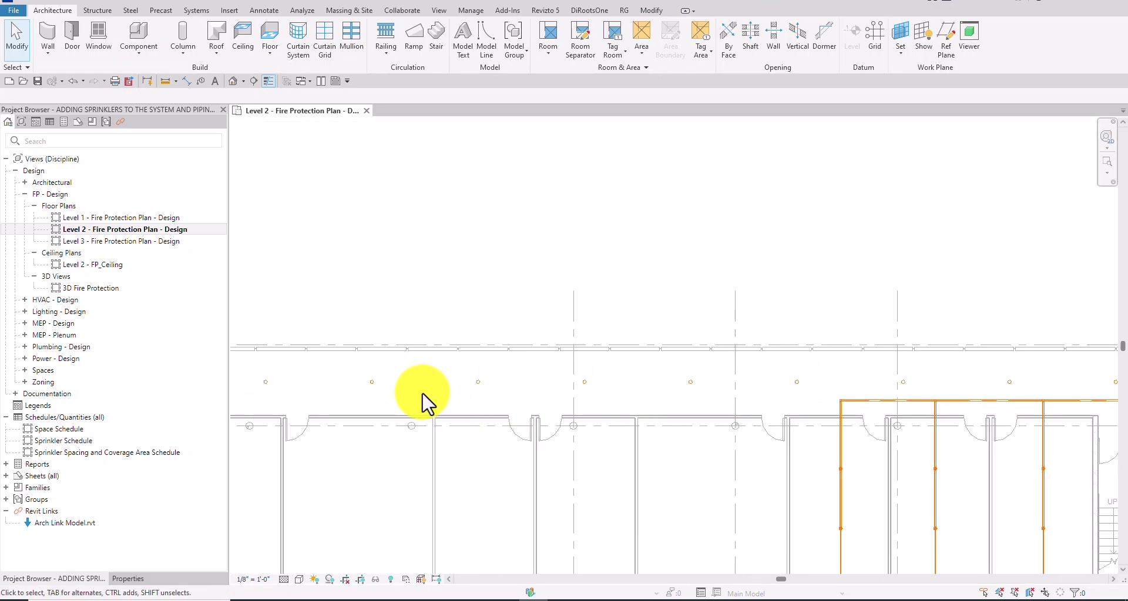
scroll(699, 399, "down", 3)
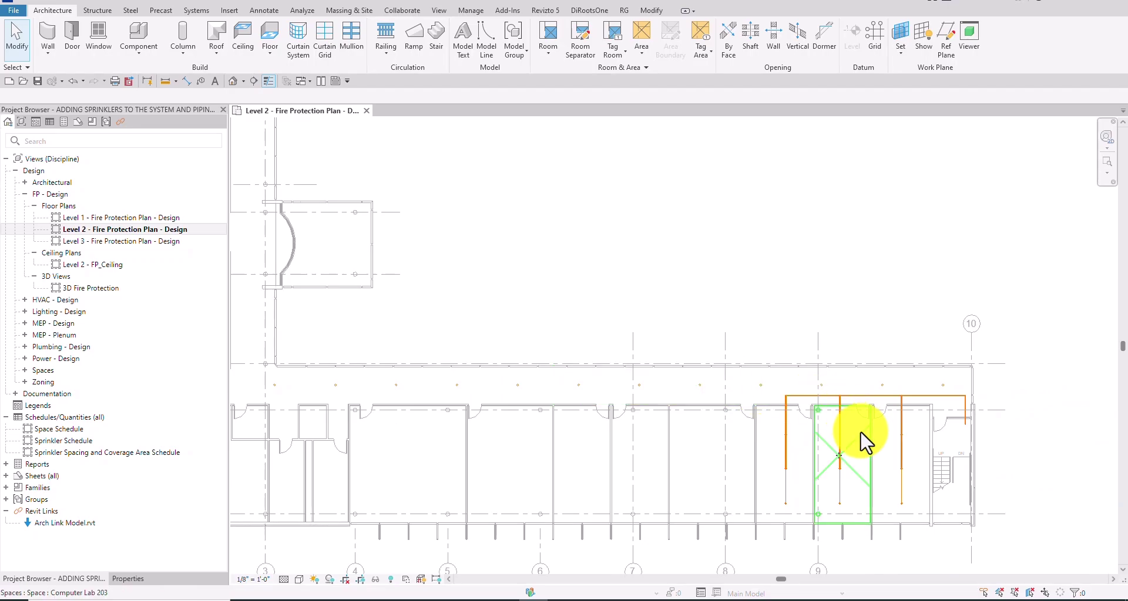
scroll(735, 411, "up", 1)
scroll(717, 408, "down", 1)
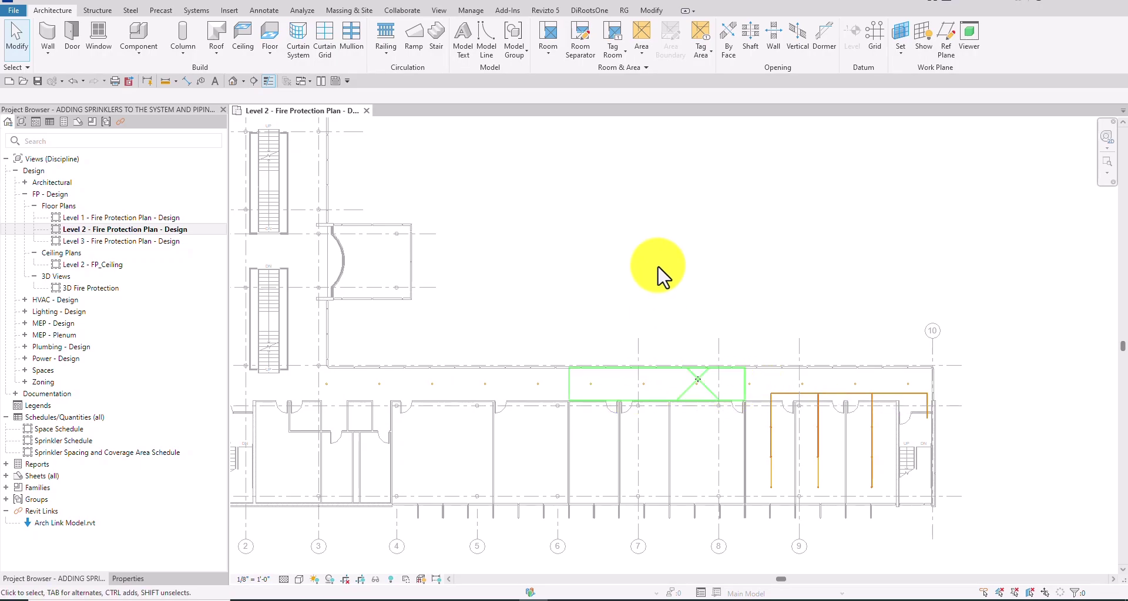
right_click(619, 208)
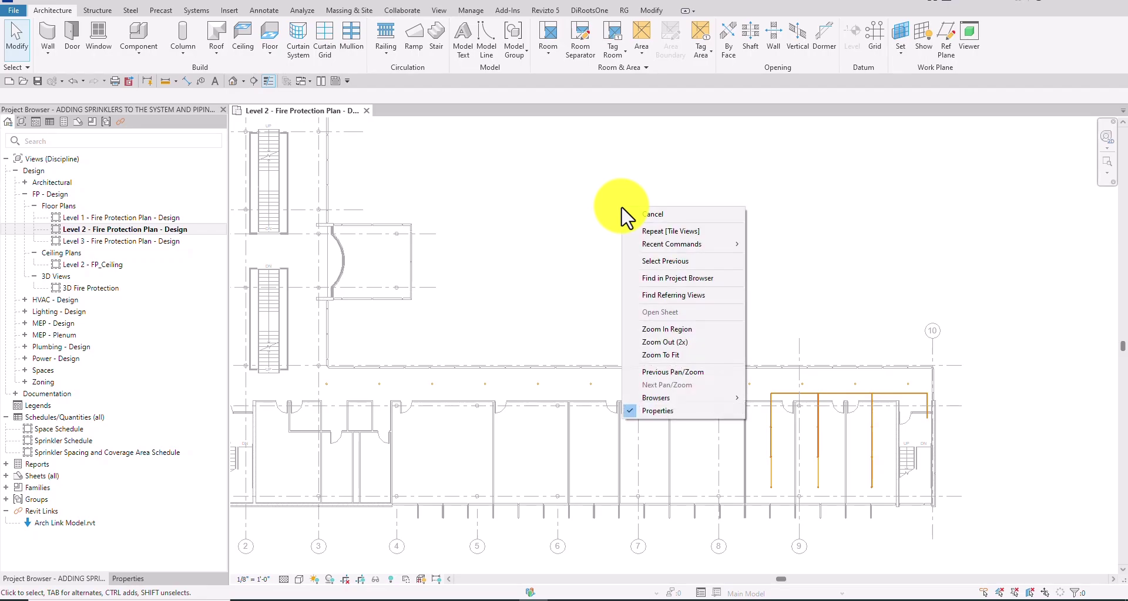
mouse_move(665, 401)
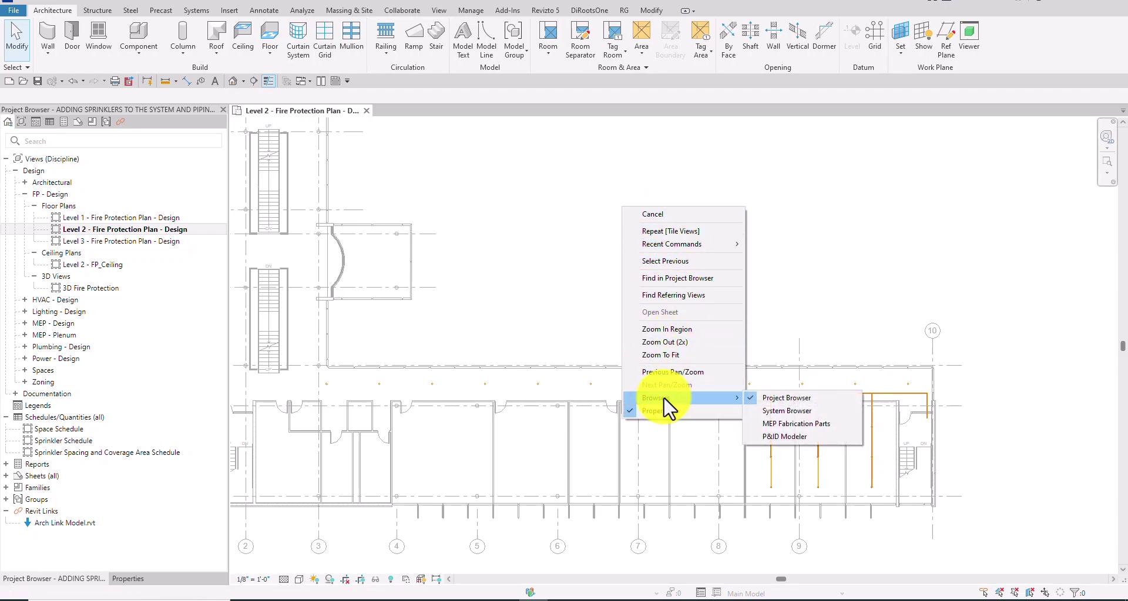
left_click(807, 423)
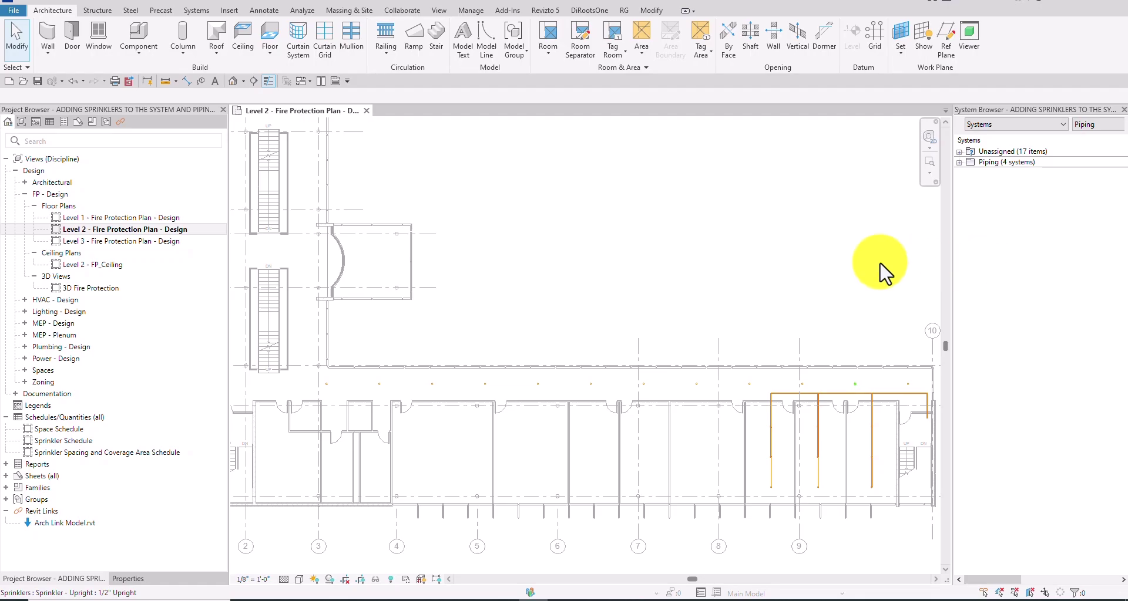
left_click(699, 393)
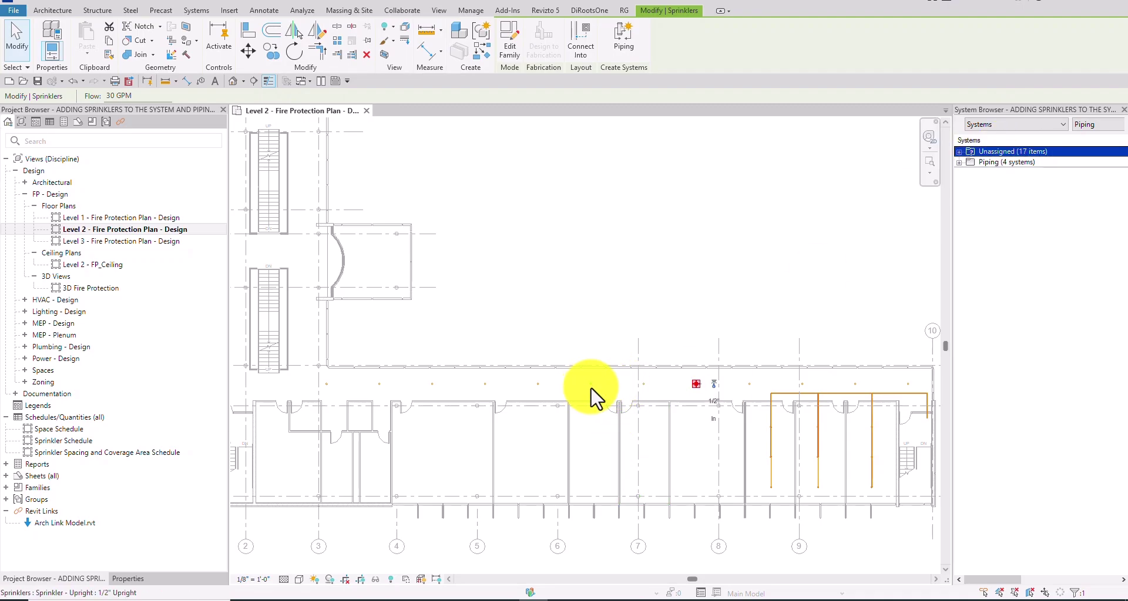
left_click(623, 297)
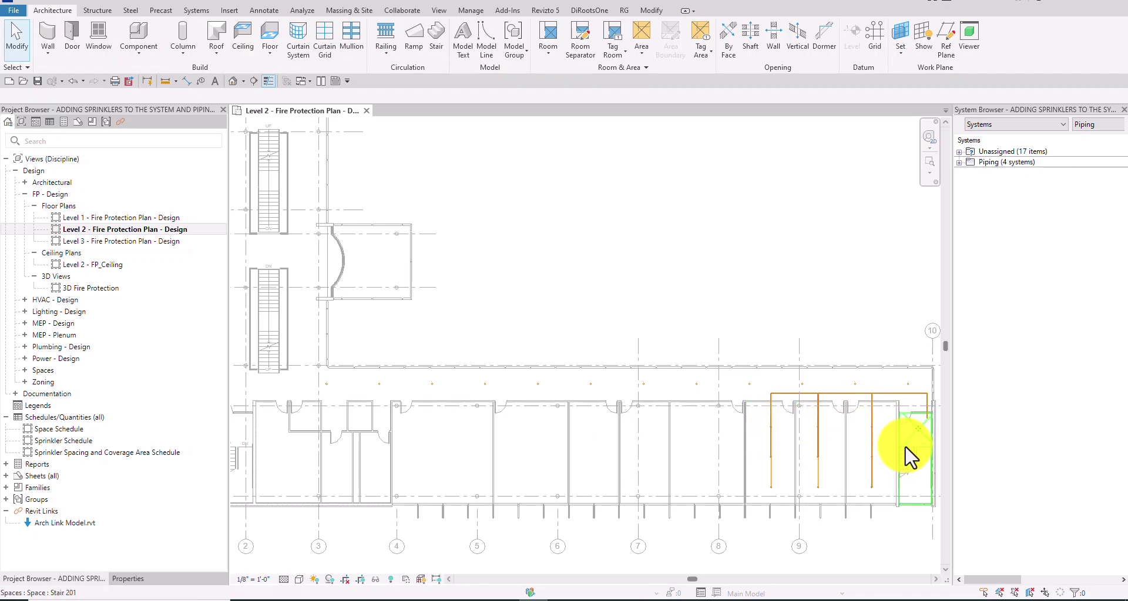
Step: Select the middle sprinkler on the westernmost branch and expand Piping and FP Wet_Zone 2 to check its system assignment
scroll(790, 467, "up", 3)
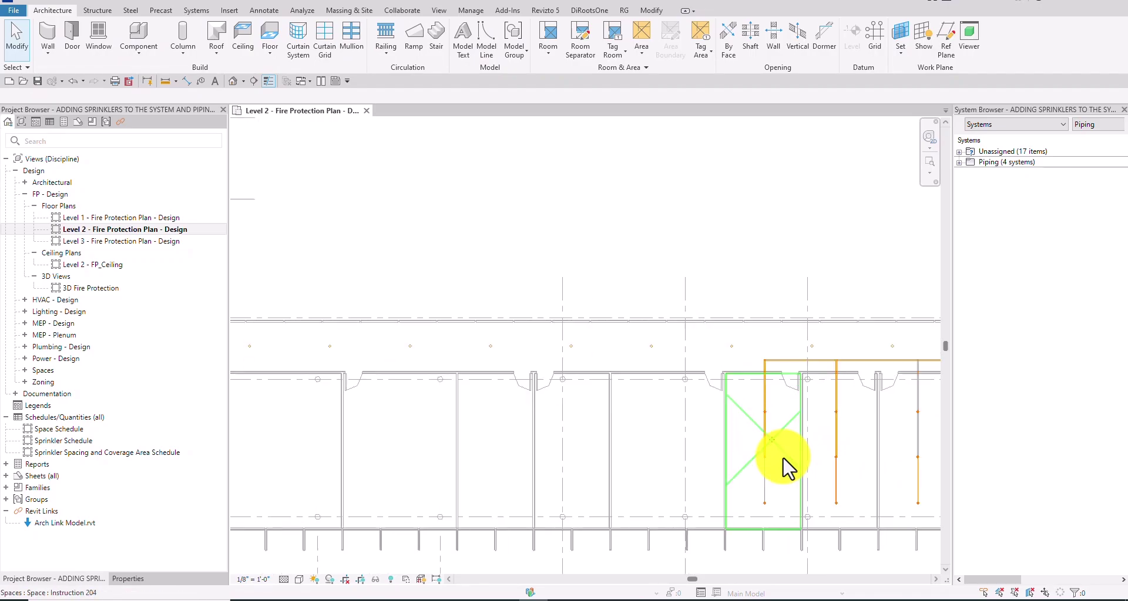
left_click(767, 468)
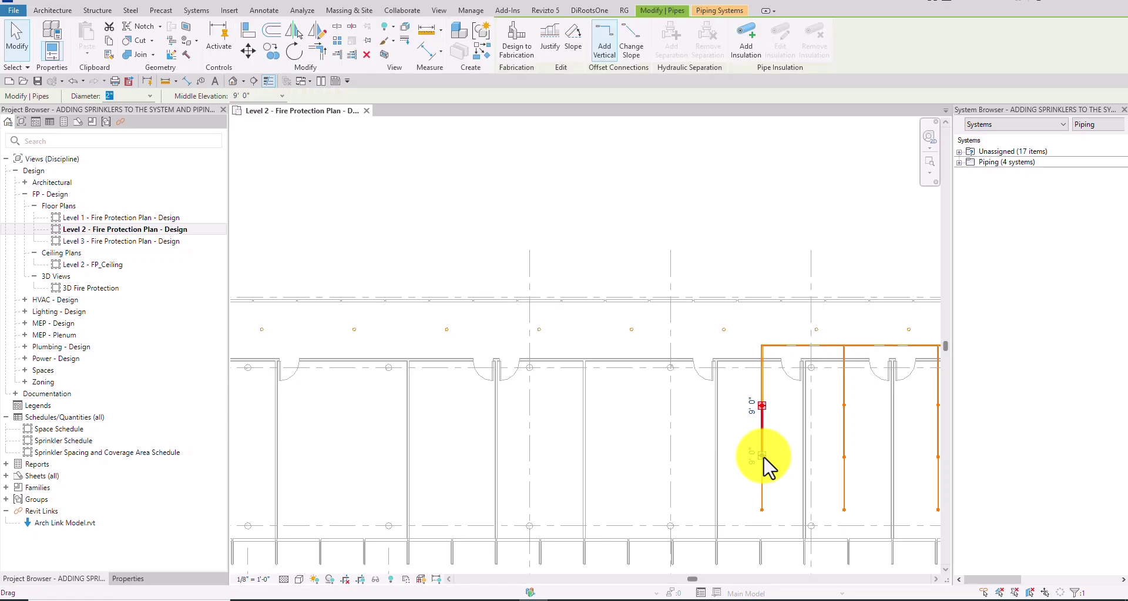
scroll(763, 470, "up", 5)
left_click(763, 472)
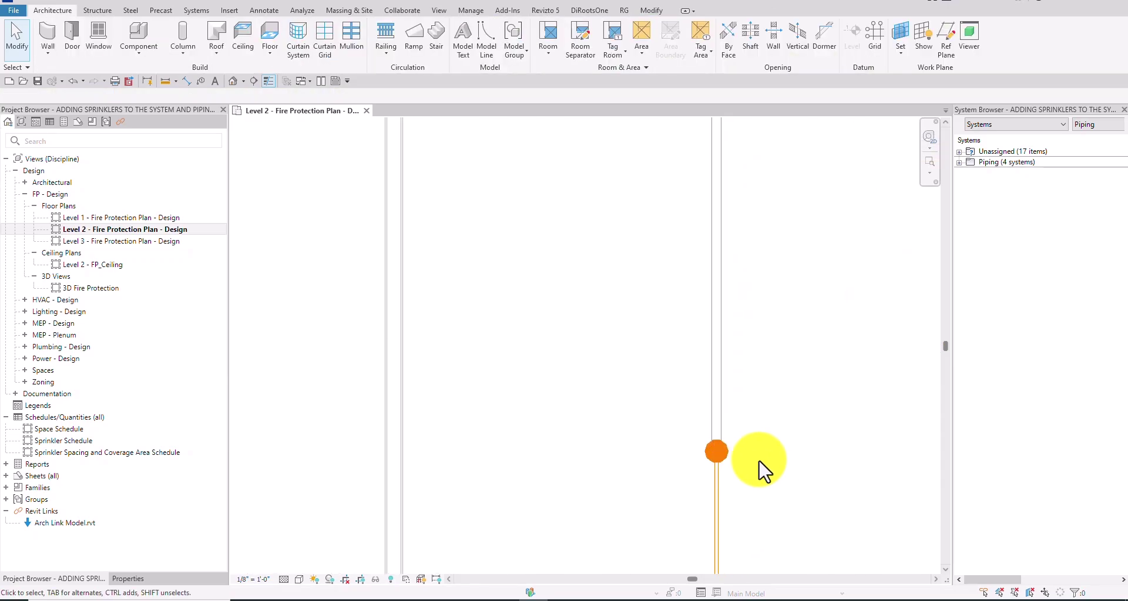
left_click(723, 456)
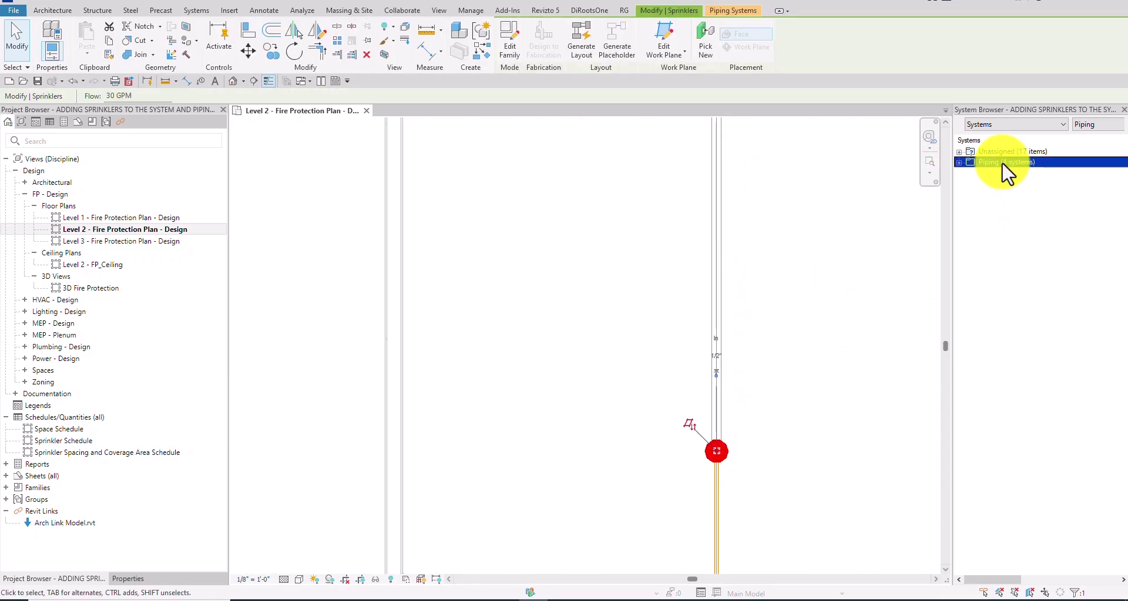
left_click(959, 163)
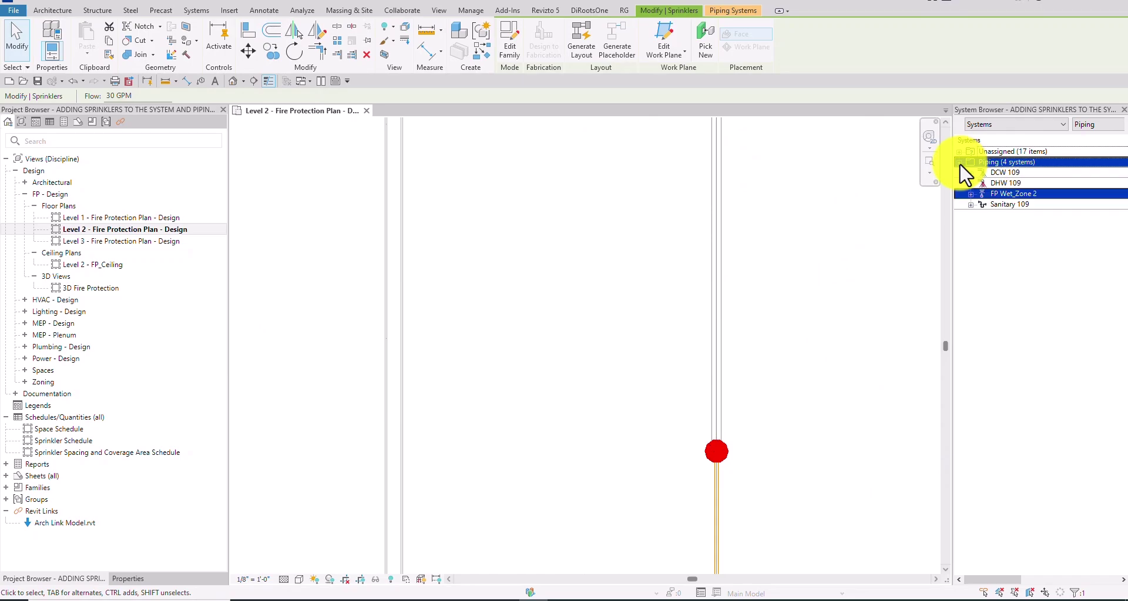
left_click(970, 195)
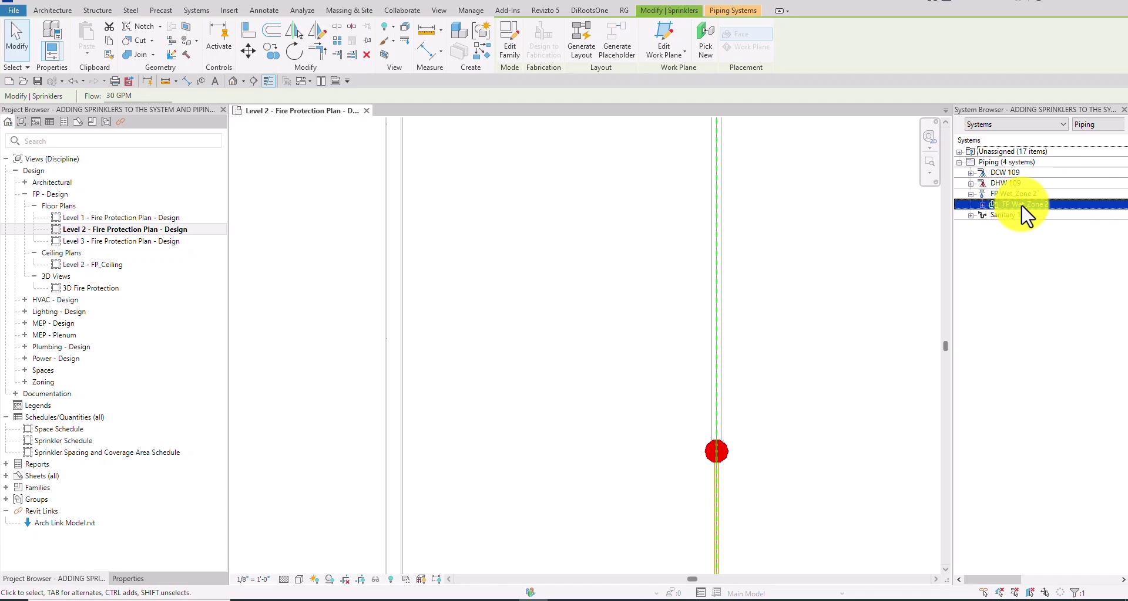
scroll(936, 365, "down", 5)
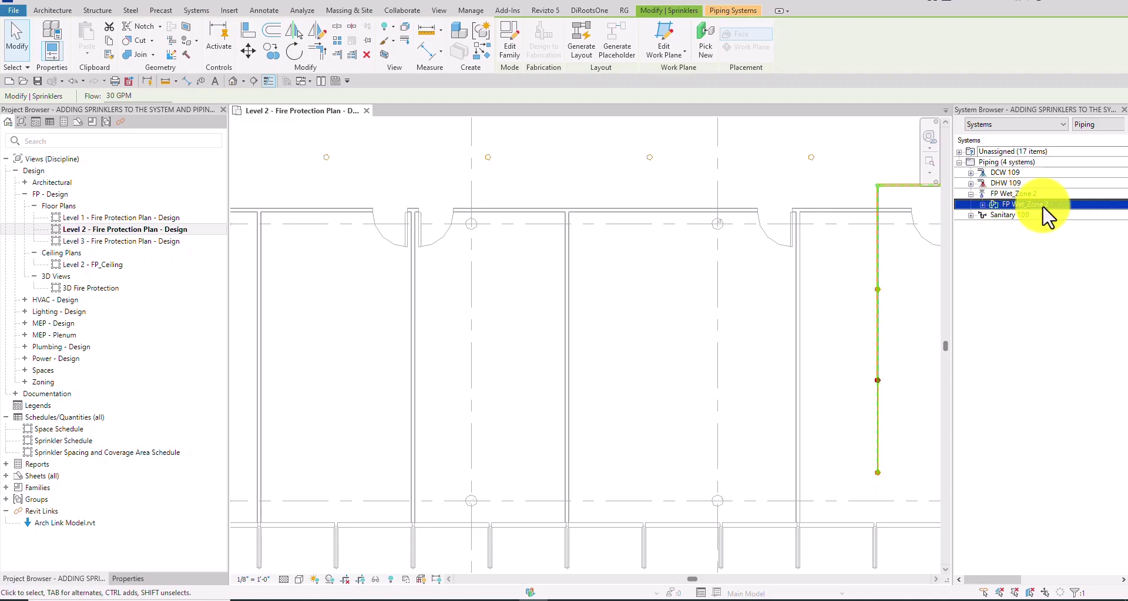
scroll(801, 350, "down", 3)
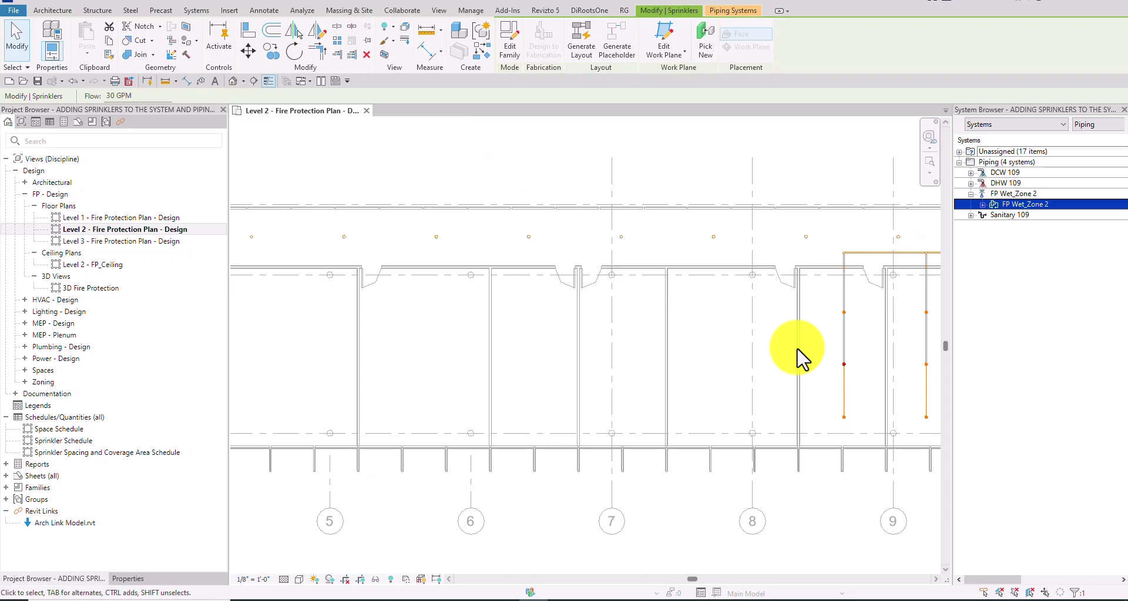
key("Escape")
Step: Check the system assignment of the northernmost sprinkler on the middle branch pipe
scroll(866, 347, "up", 4)
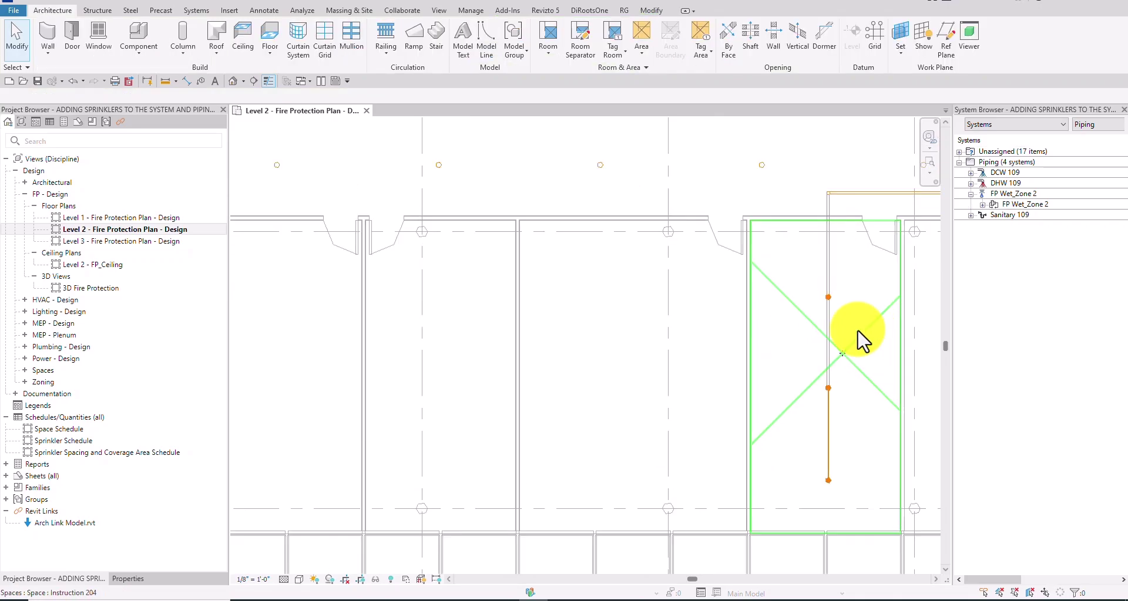
scroll(755, 360, "down", 2)
middle_click_drag(755, 360, 670, 364)
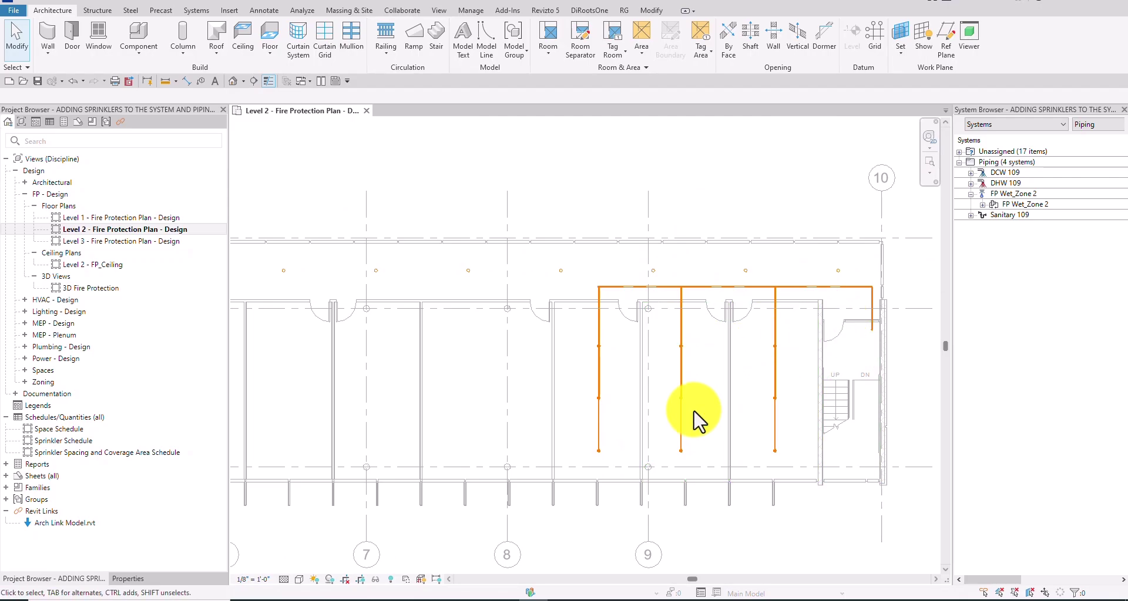
scroll(685, 345, "up", 5)
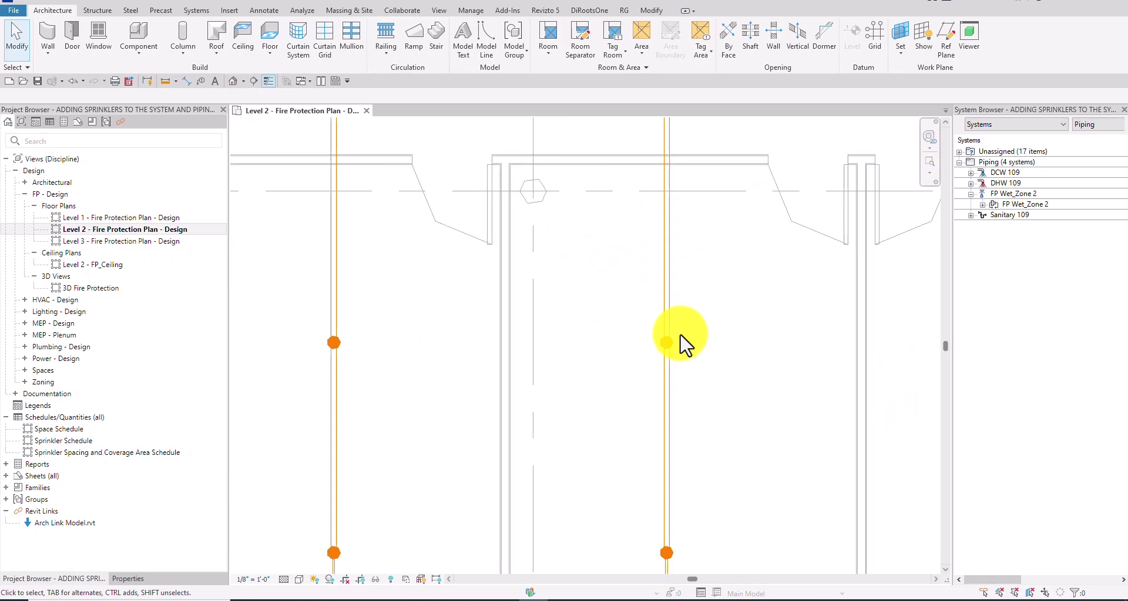
scroll(685, 345, "up", 2)
left_click(671, 351)
scroll(709, 376, "down", 5)
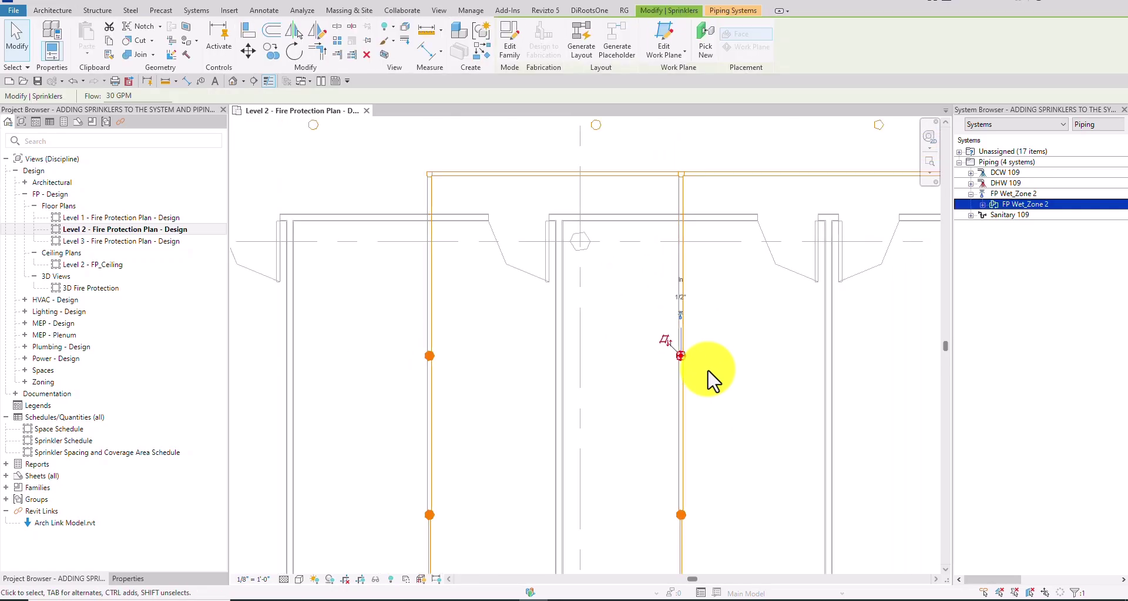
Step: Edit the FP Wet_Zone 2 system and add the unconnected corridor sprinklers between the main's west end and grid 5
left_click(733, 10)
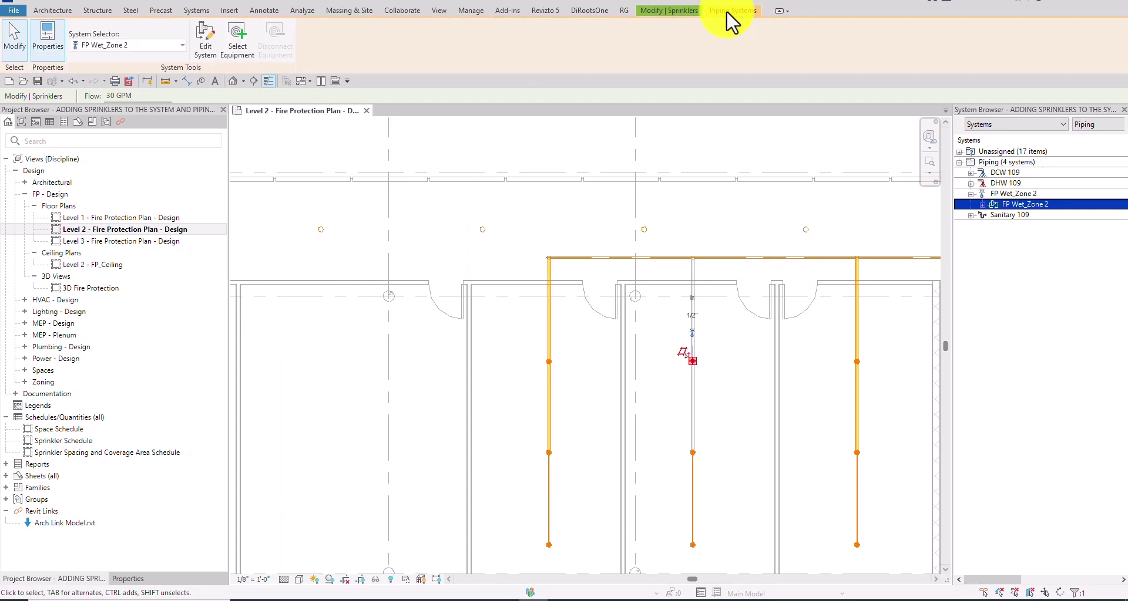
left_click(206, 51)
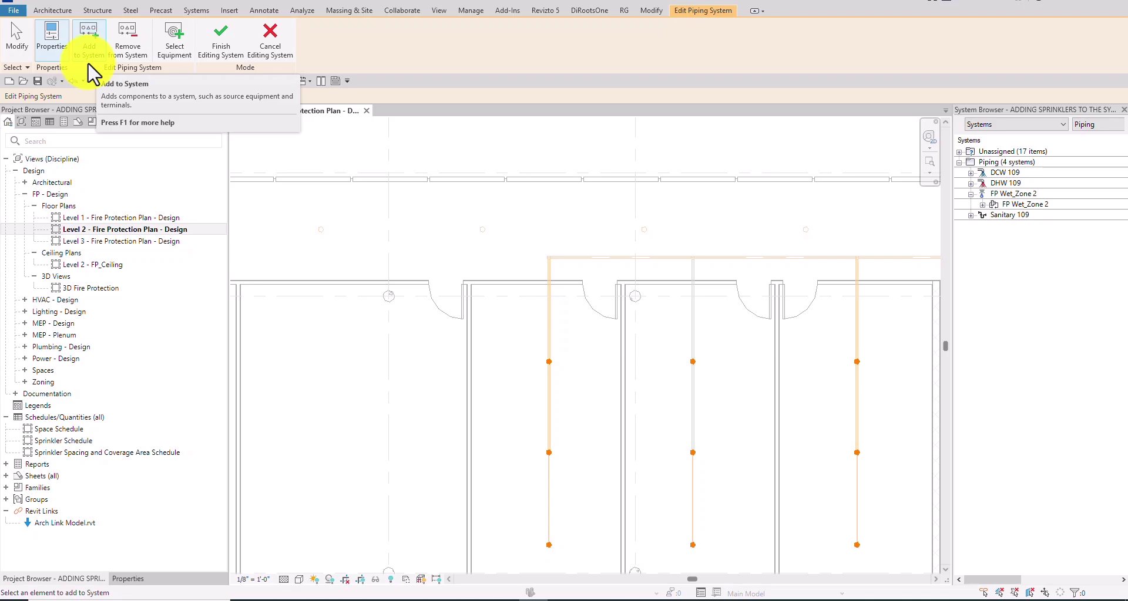
scroll(675, 161, "down", 3)
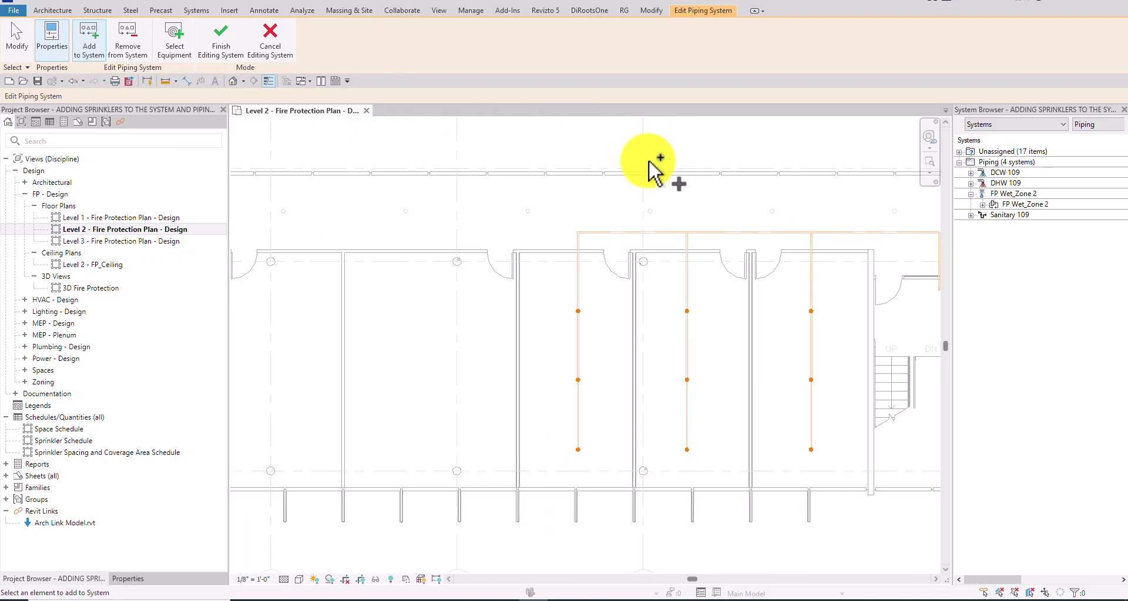
middle_click_drag(597, 161, 730, 181)
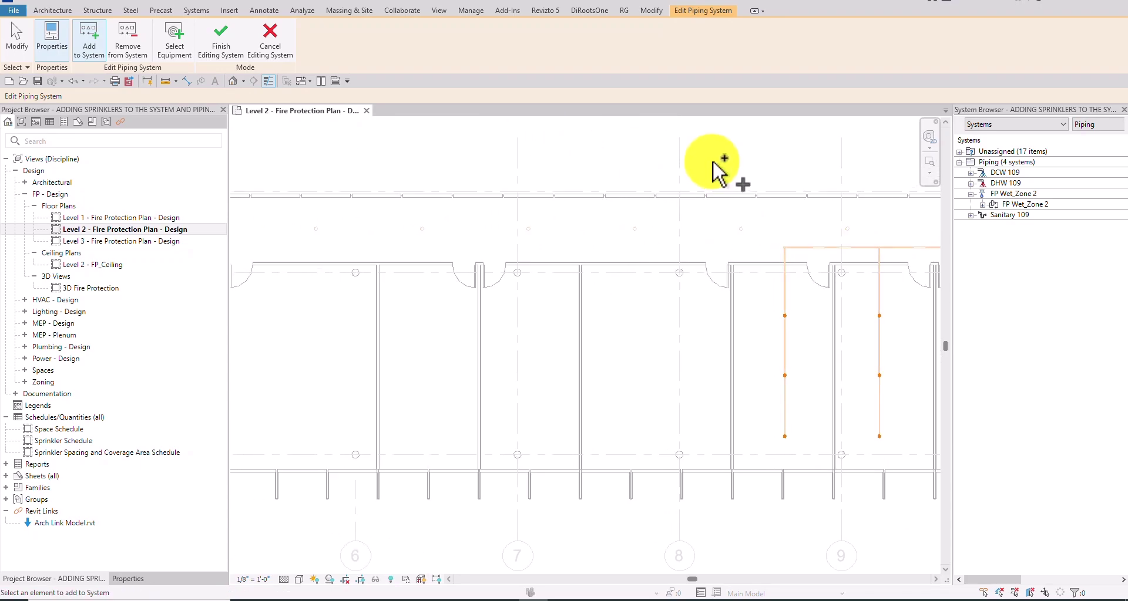
left_click_drag(484, 216, 770, 253)
middle_click_drag(528, 288, 704, 301)
left_click_drag(389, 216, 696, 259)
middle_click_drag(425, 340, 736, 344)
Step: Add the three westernmost corridor sprinklers between grids 3 and 5 to the system and finish editing it
left_click(415, 235)
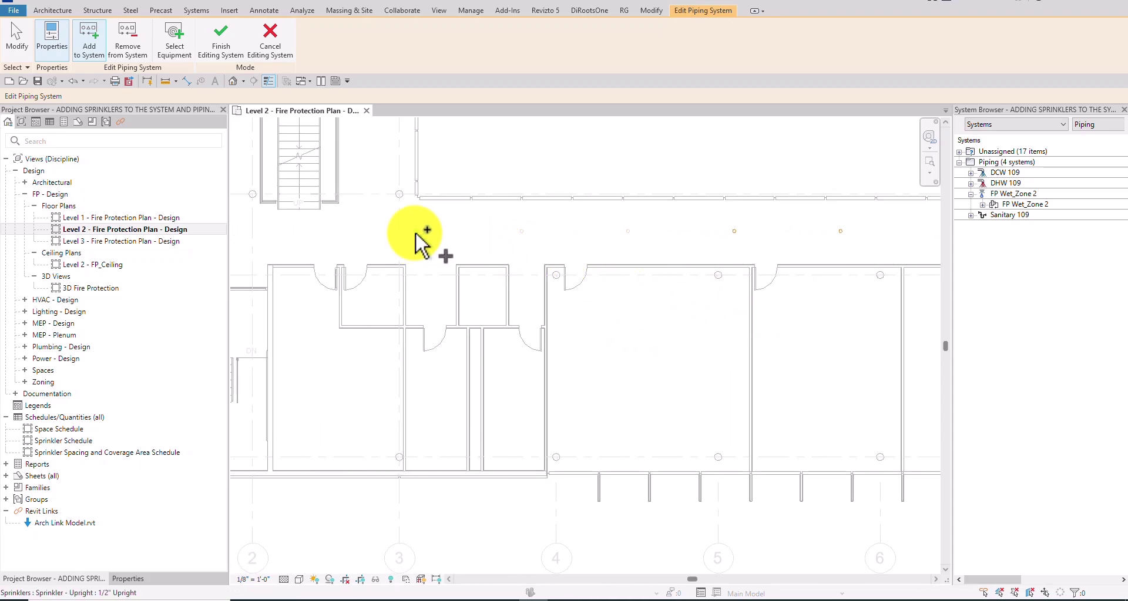
left_click(526, 238)
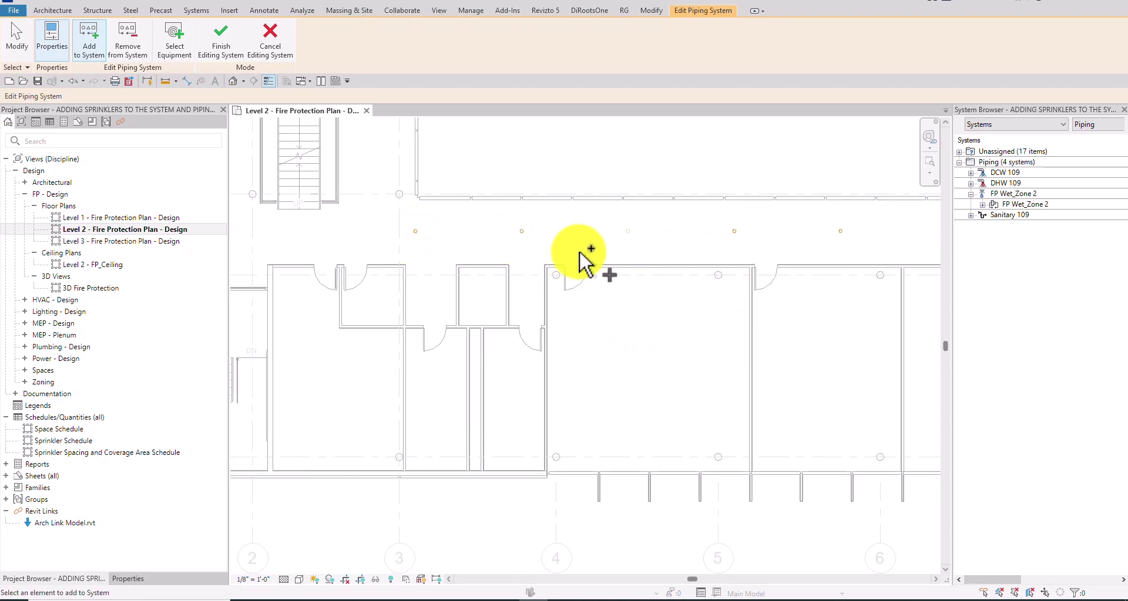
left_click(628, 235)
scroll(748, 262, "down", 1)
middle_click_drag(748, 262, 536, 250)
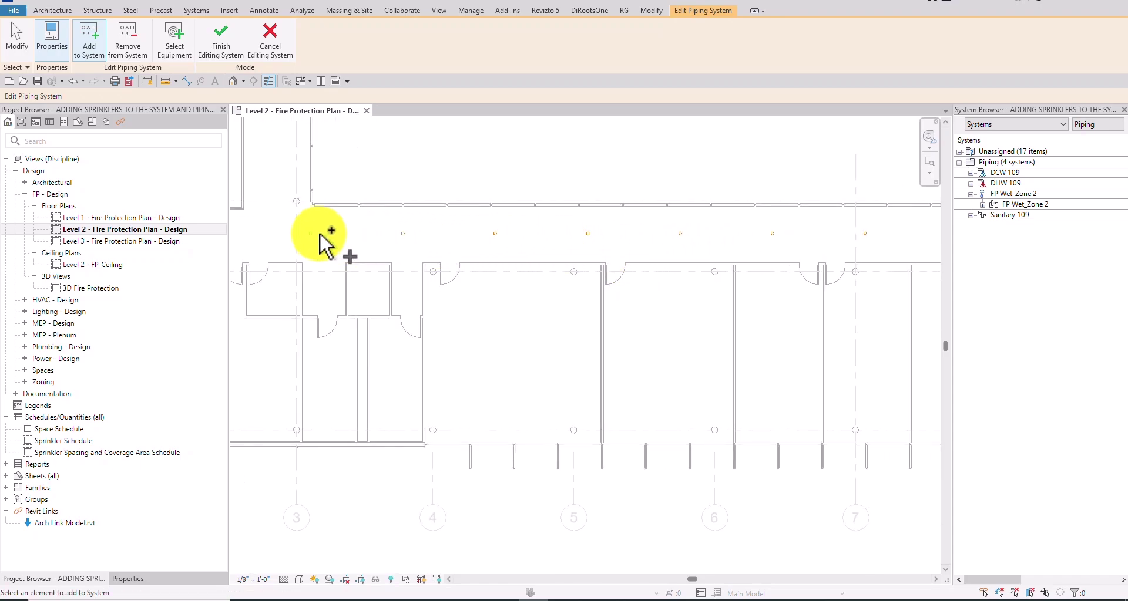
middle_click_drag(773, 251, 444, 242)
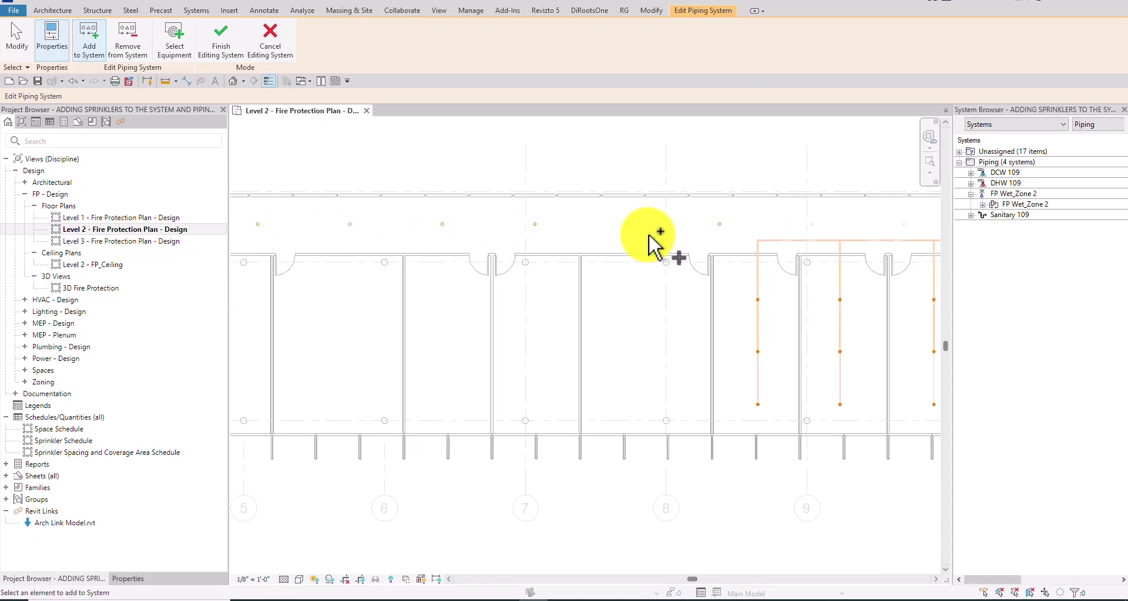
left_click(224, 45)
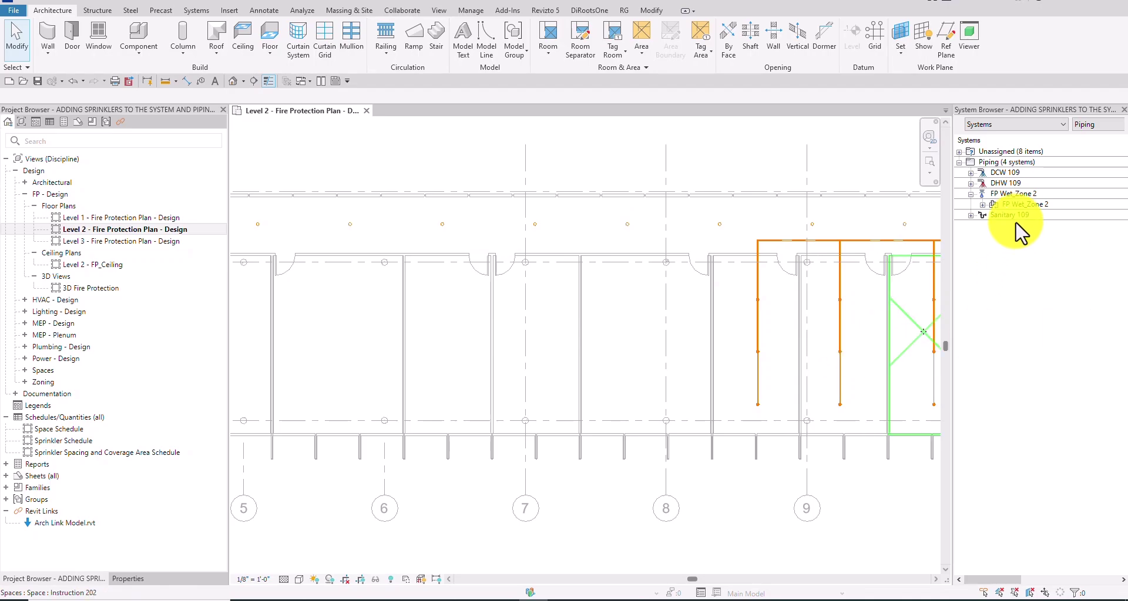
Step: Select FP Wet_Zone 2 in the System Browser and review its properties and member sprinklers along the corridor
left_click(1017, 205)
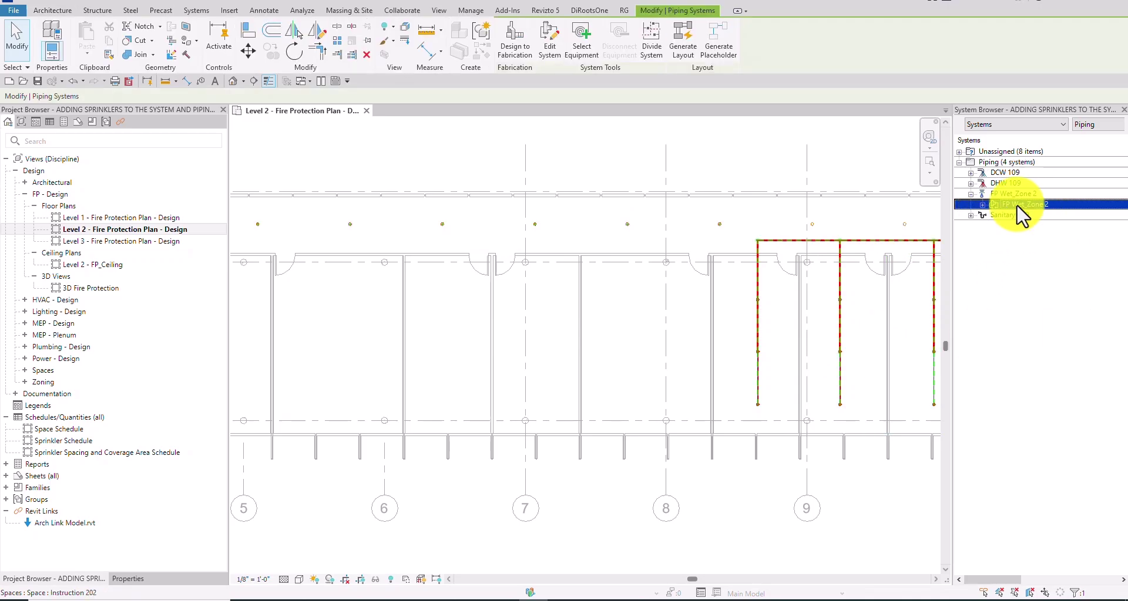
left_click(132, 580)
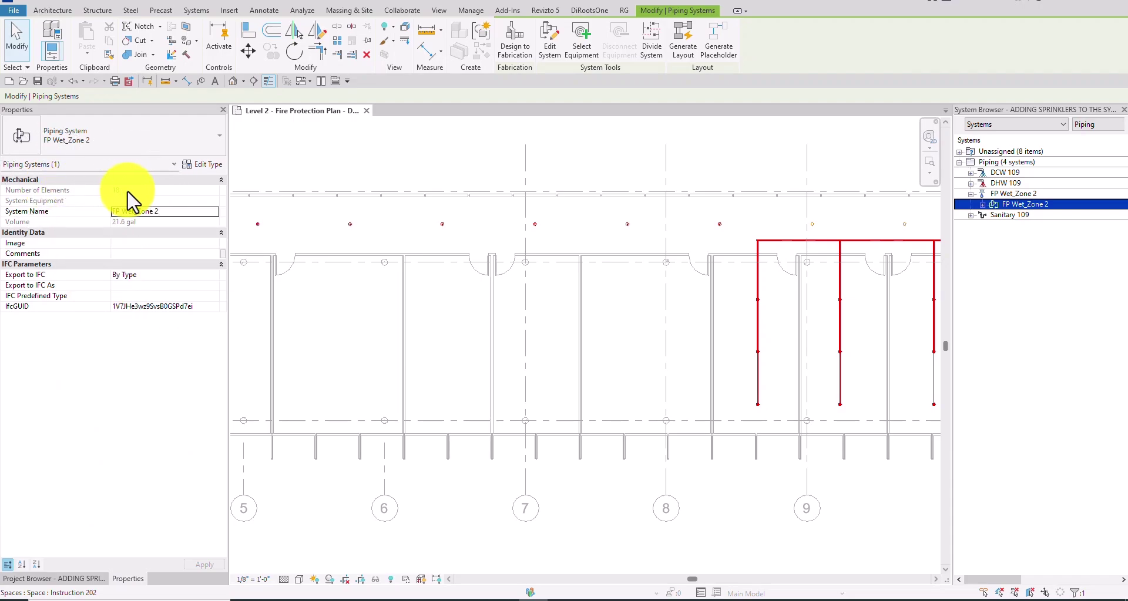
middle_click_drag(798, 368, 632, 364)
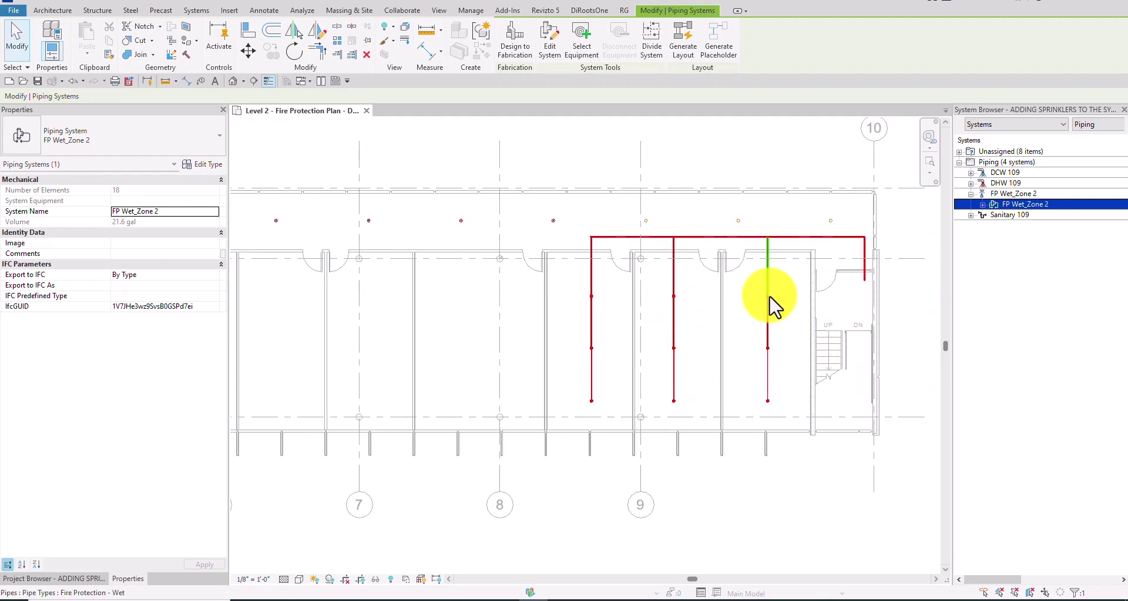
middle_click_drag(566, 352, 821, 367)
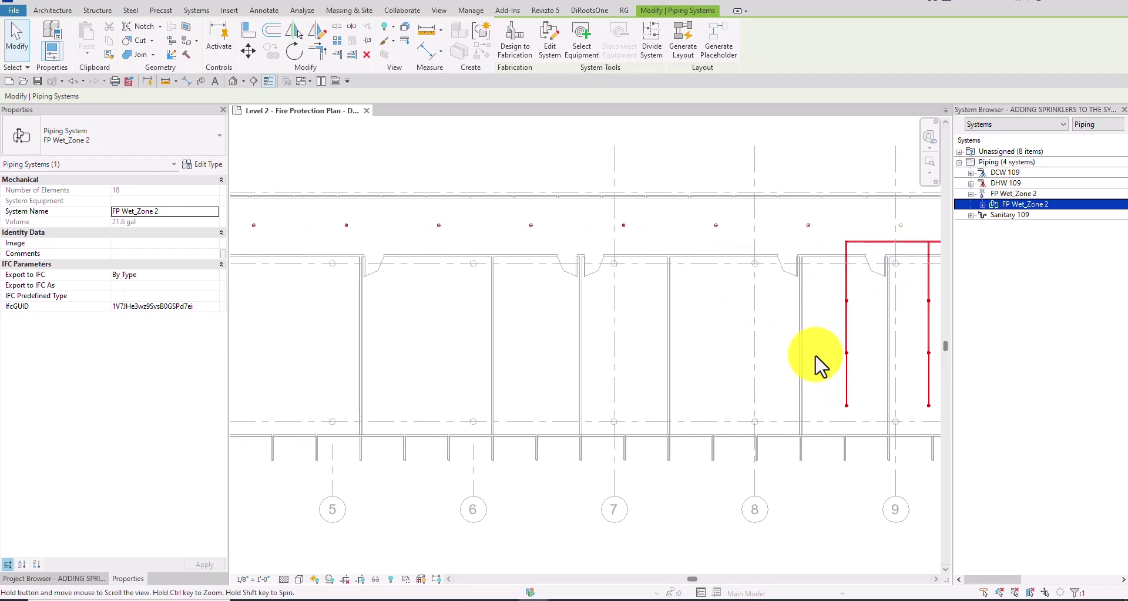
scroll(725, 314, "down", 3)
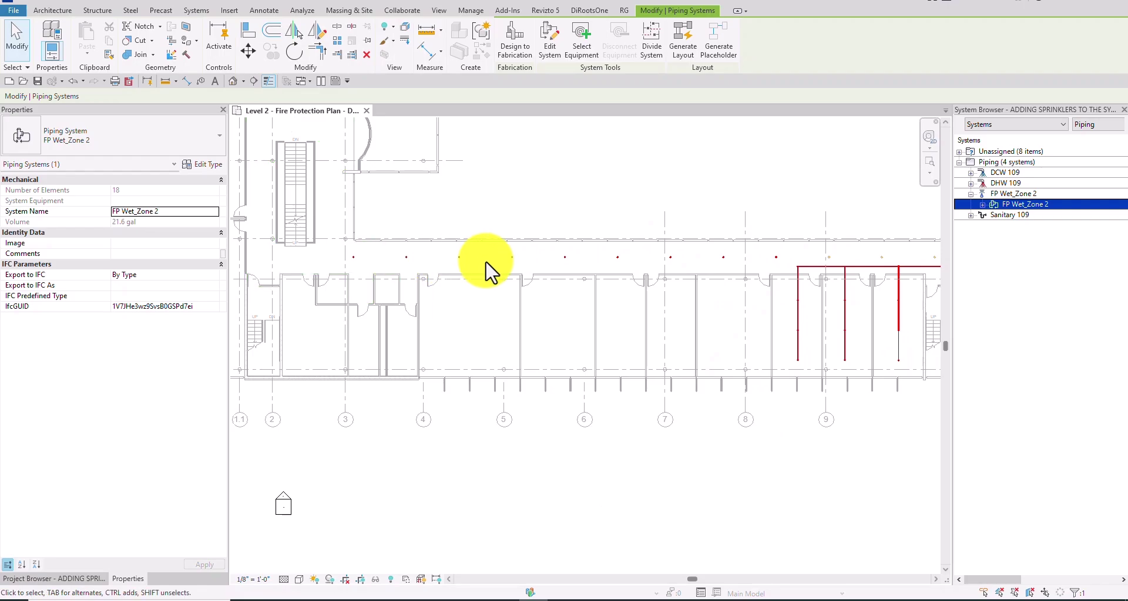
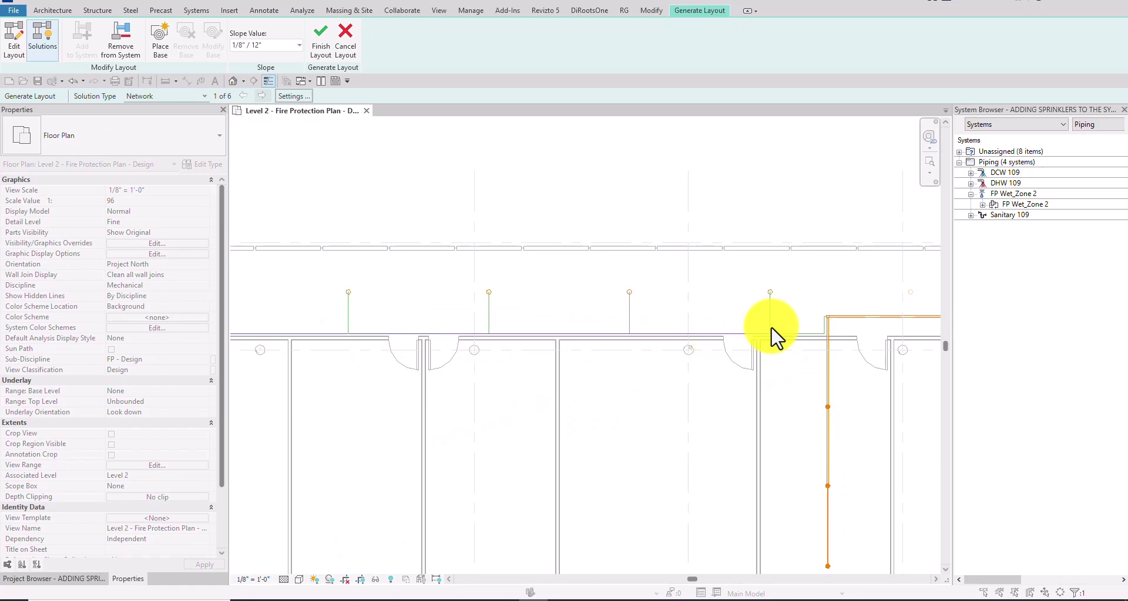
Step: Set the layout's pipe conversion to the Fire Protection pipe type for main and branch, keeping the 9' 0" offsets
scroll(623, 322, "down", 2)
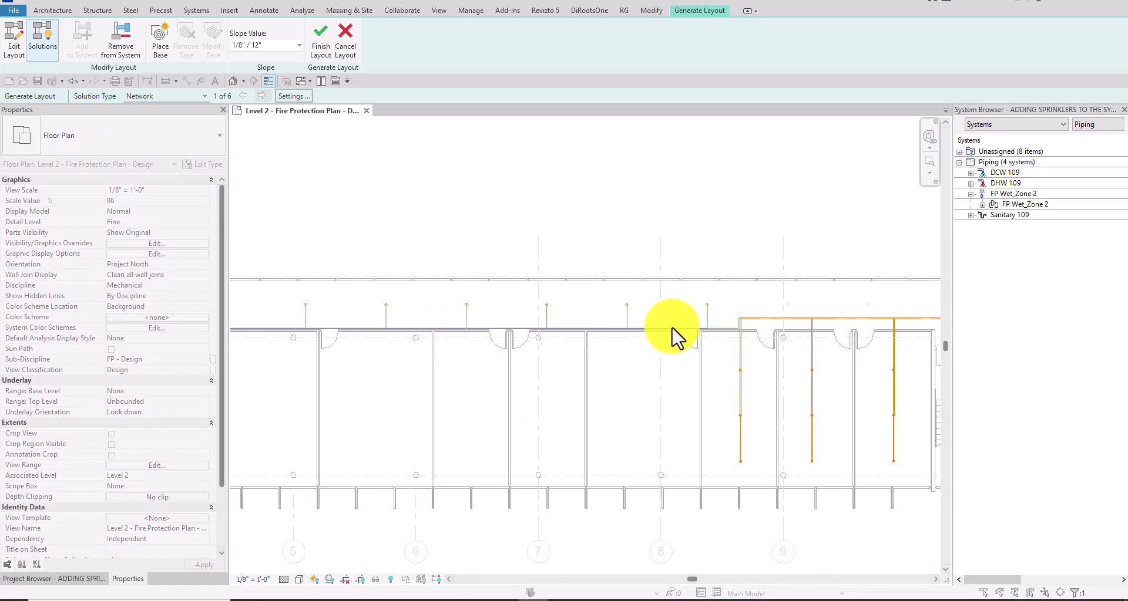
scroll(708, 332, "up", 2)
left_click(321, 50)
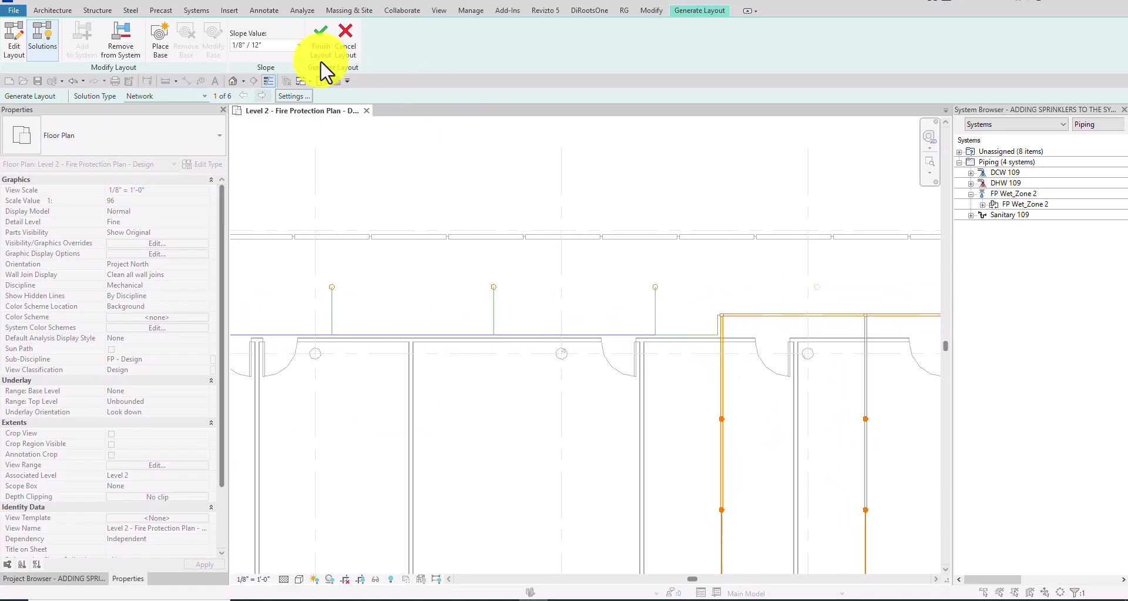
left_click(294, 97)
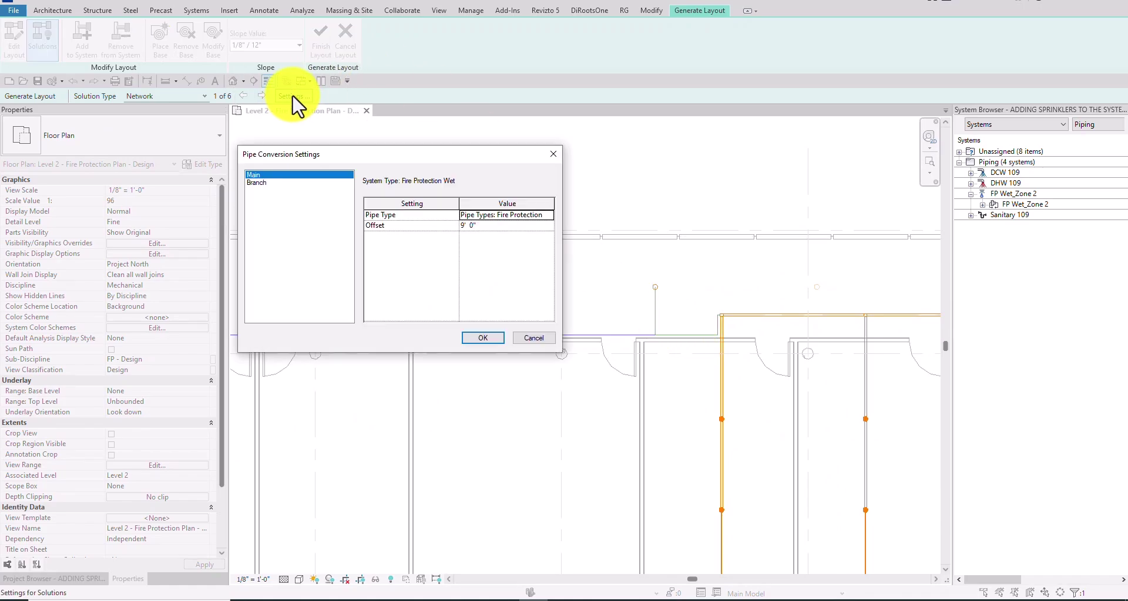
left_click(549, 216)
left_click(544, 235)
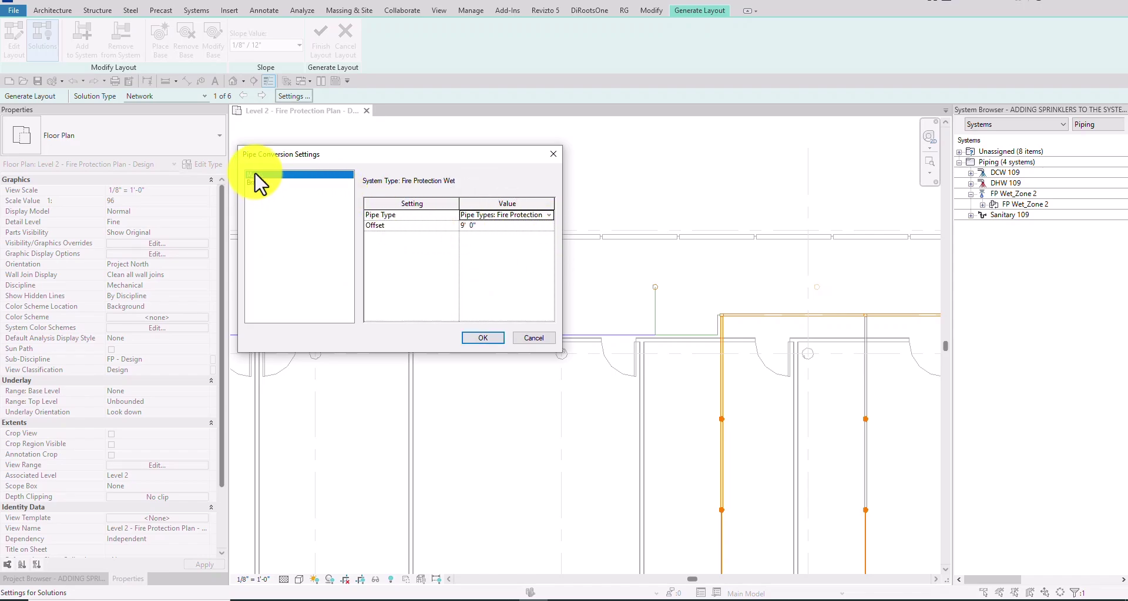
left_click(548, 215)
left_click(545, 235)
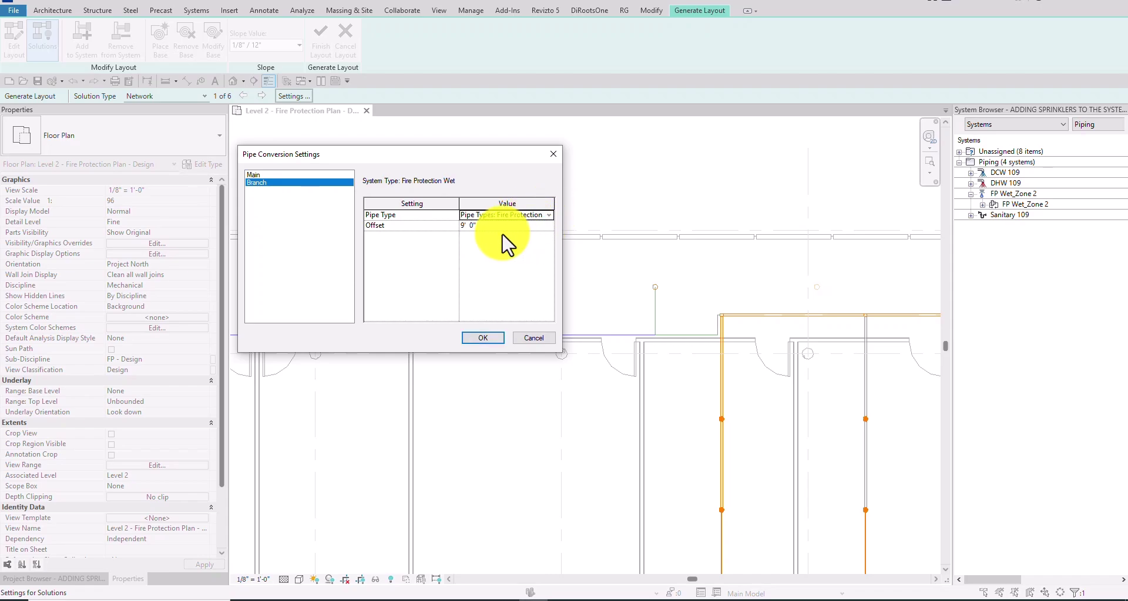
left_click(483, 338)
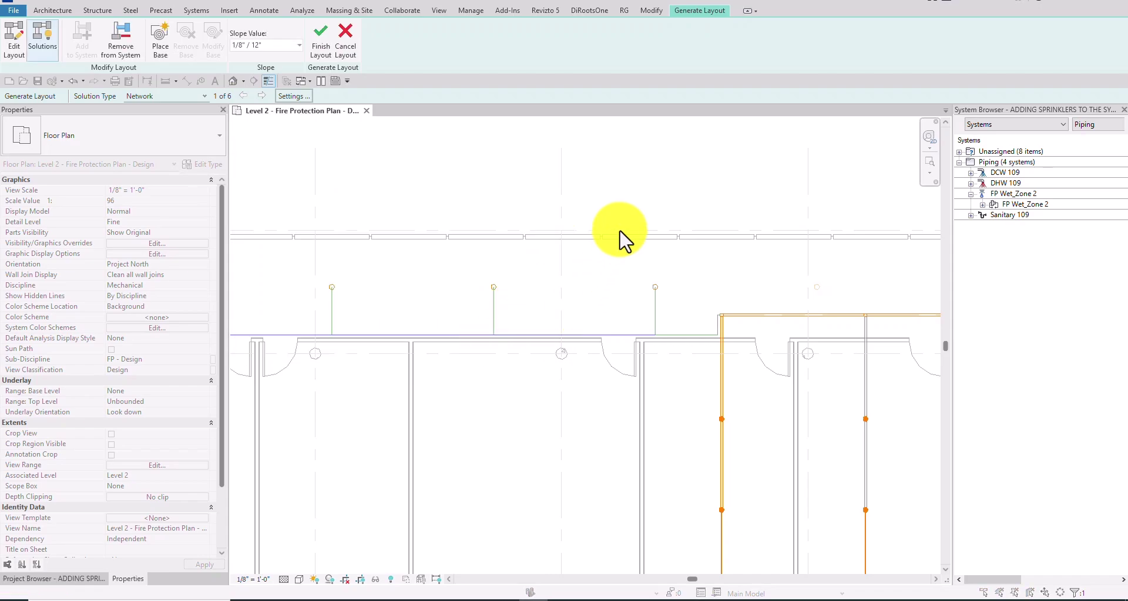
Step: Cycle through the Network layout solutions to solution 5, whose corridor main aligns with the existing main
scroll(661, 300, "down", 1)
scroll(661, 302, "down", 1)
scroll(672, 315, "down", 1)
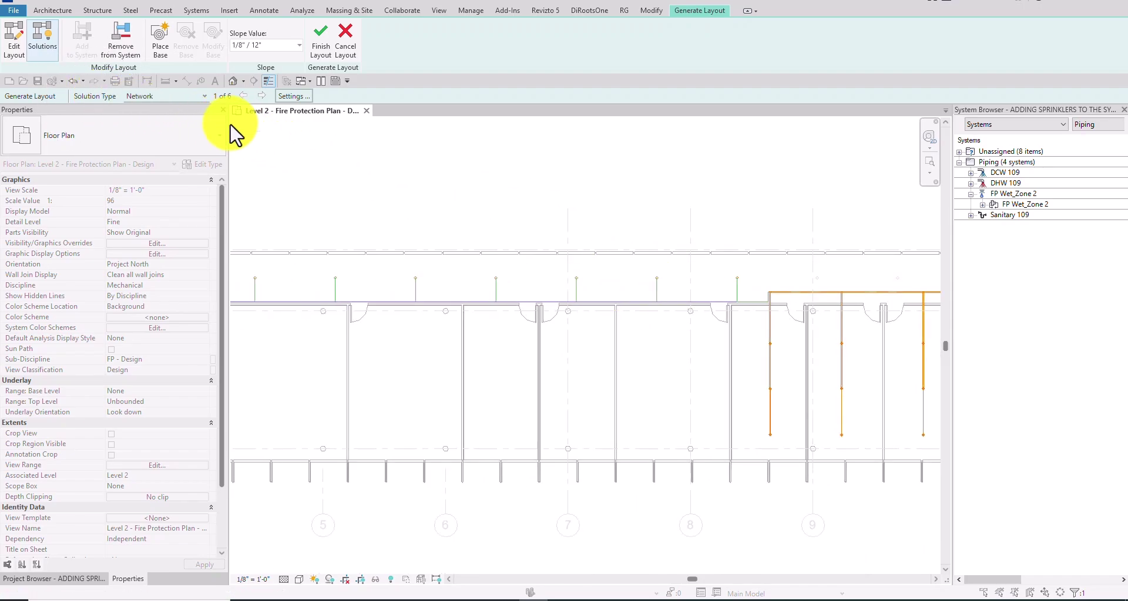
left_click(263, 97)
left_click(263, 97)
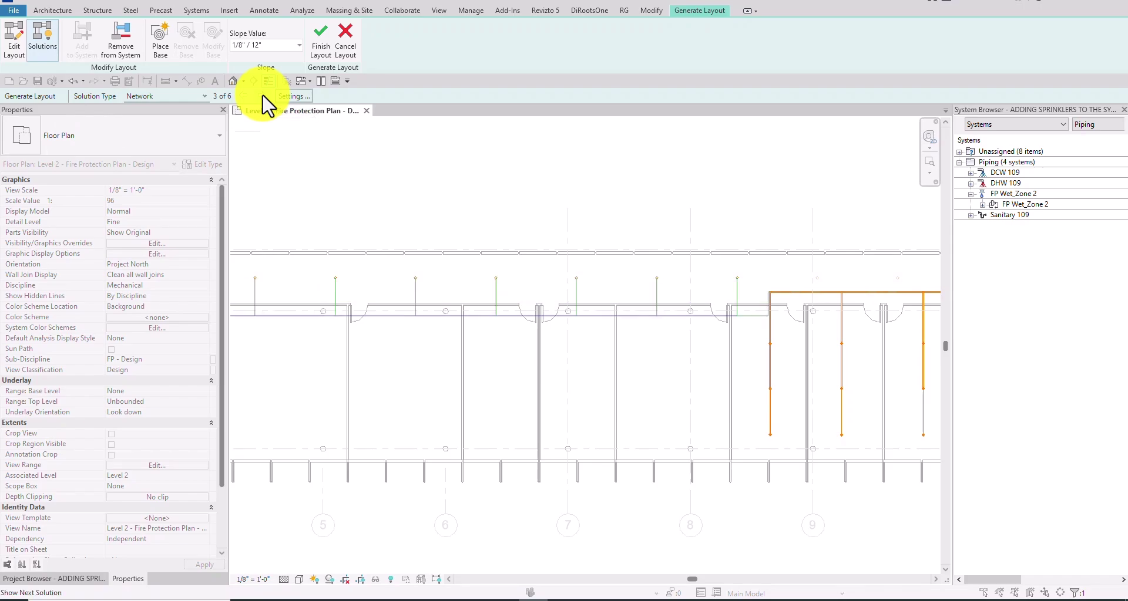
left_click(263, 98)
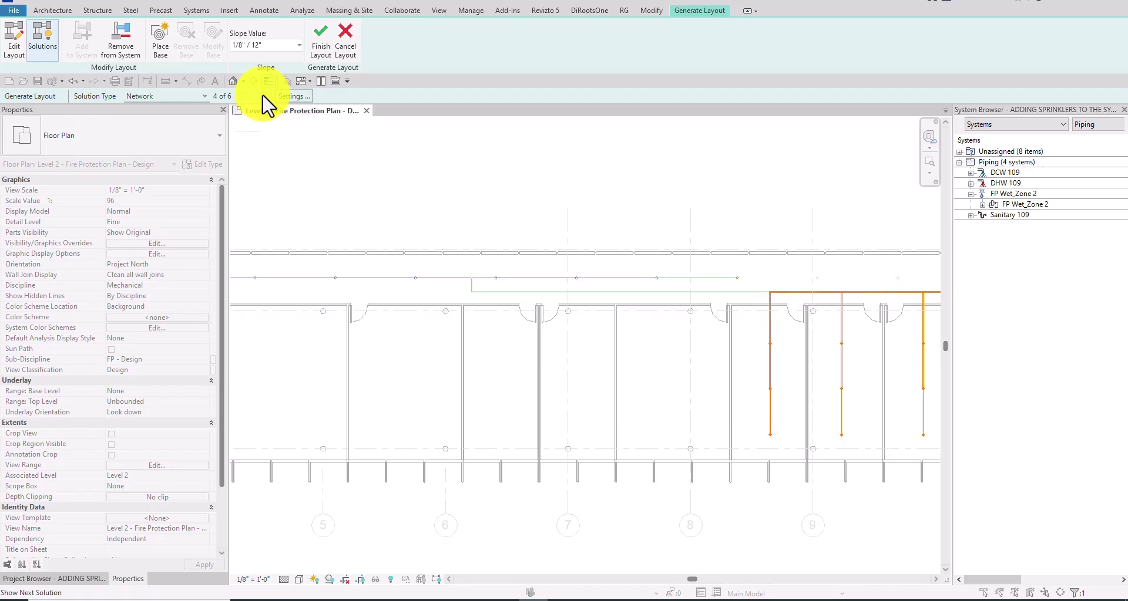
Step: Check the proposed pipe run from the existing main to the corridor's west end and finish the layout
scroll(699, 297, "up", 3)
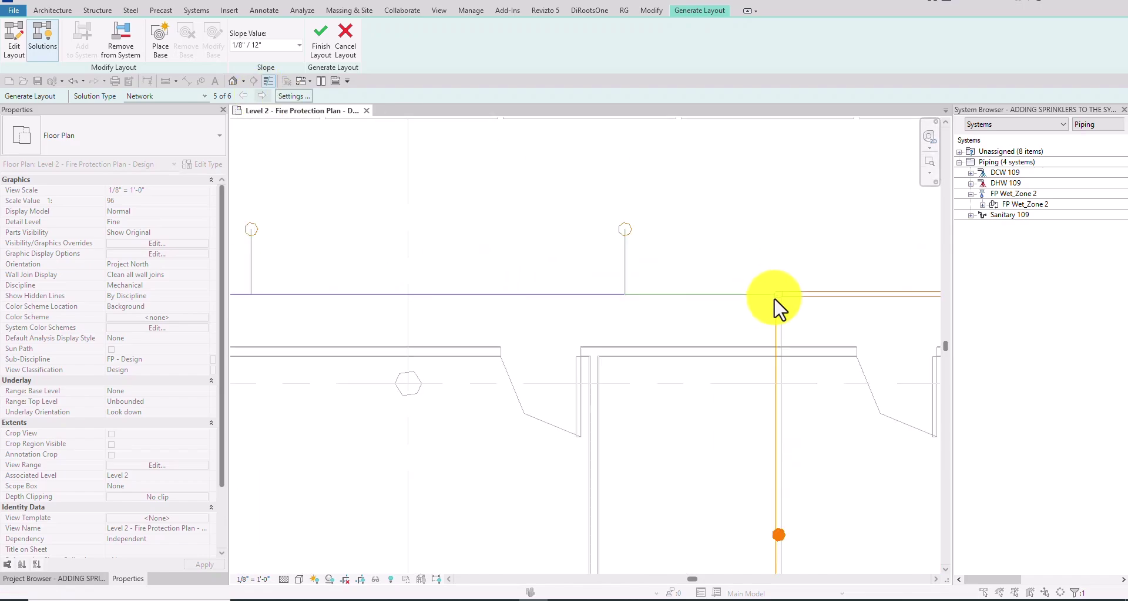
scroll(550, 303, "down", 5)
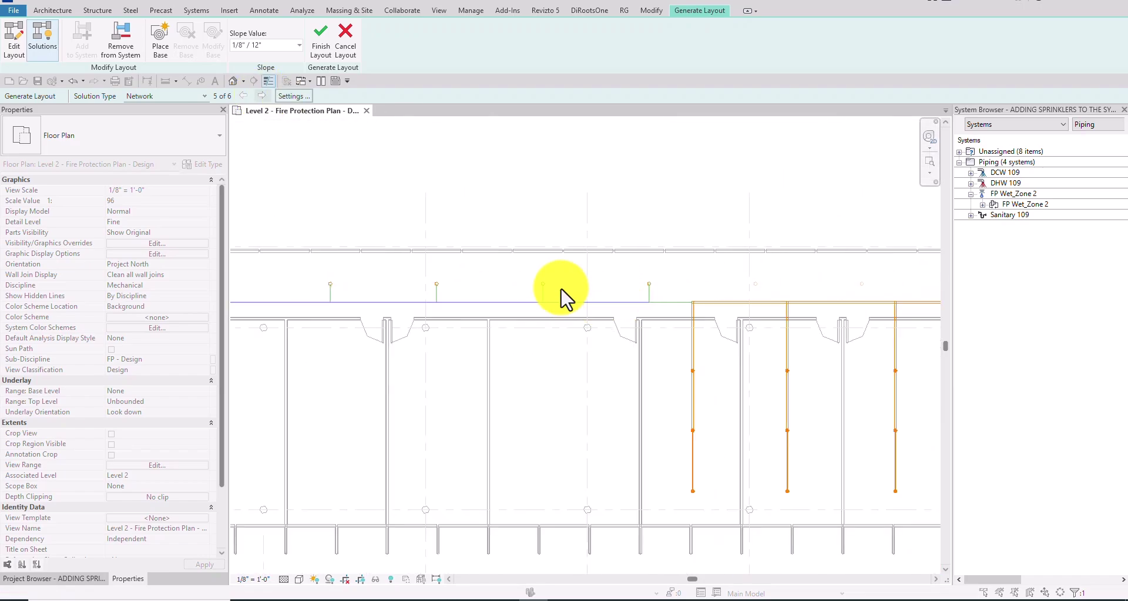
scroll(584, 282, "down", 2)
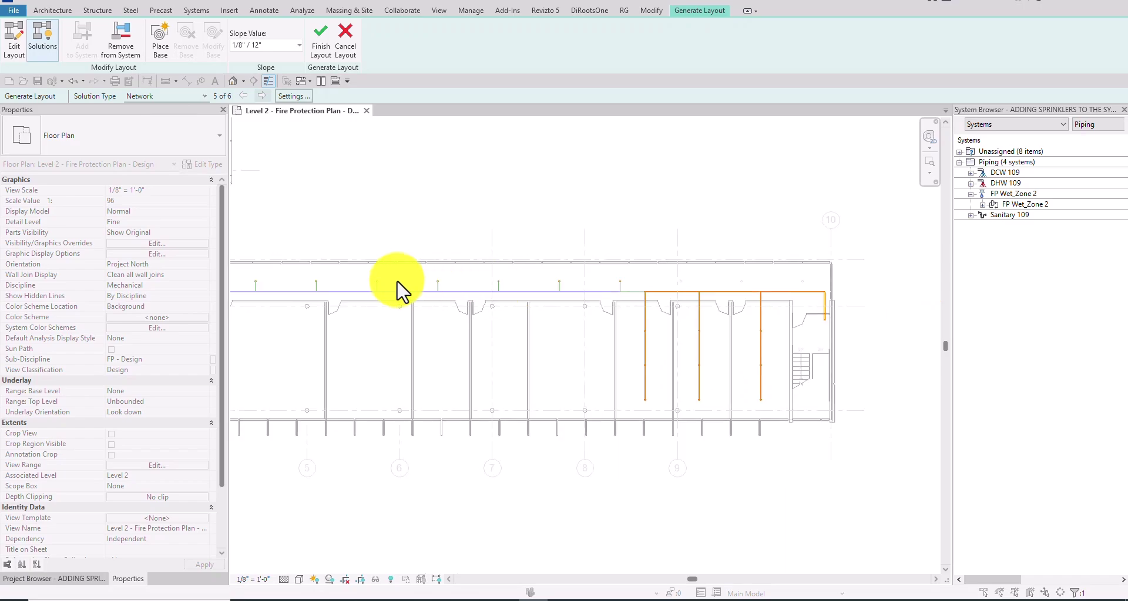
middle_click_drag(403, 281, 660, 278)
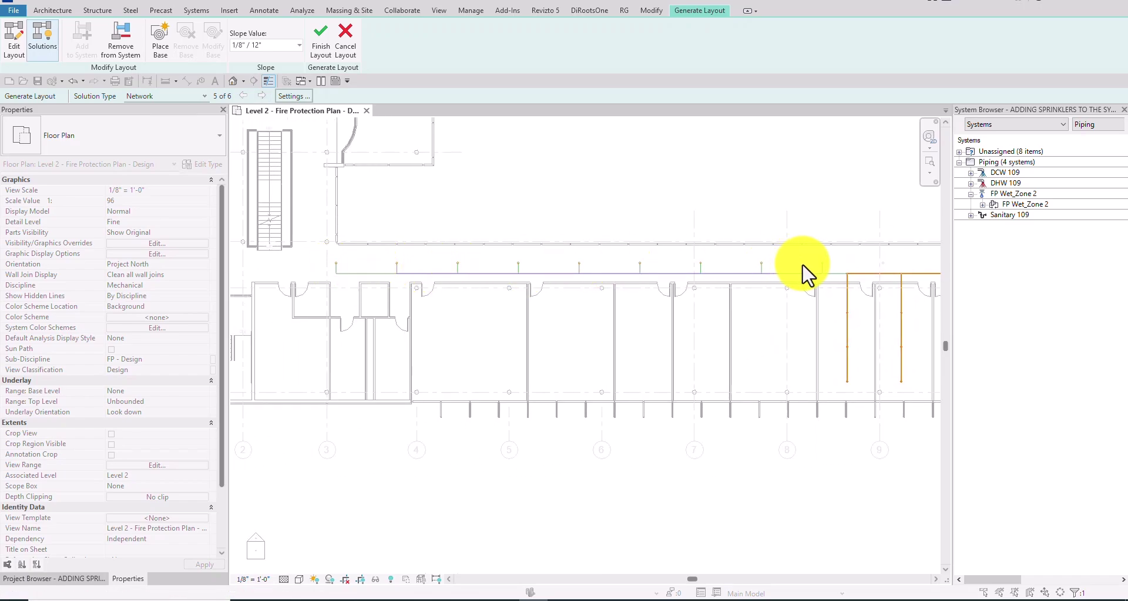
middle_click_drag(808, 275, 723, 300)
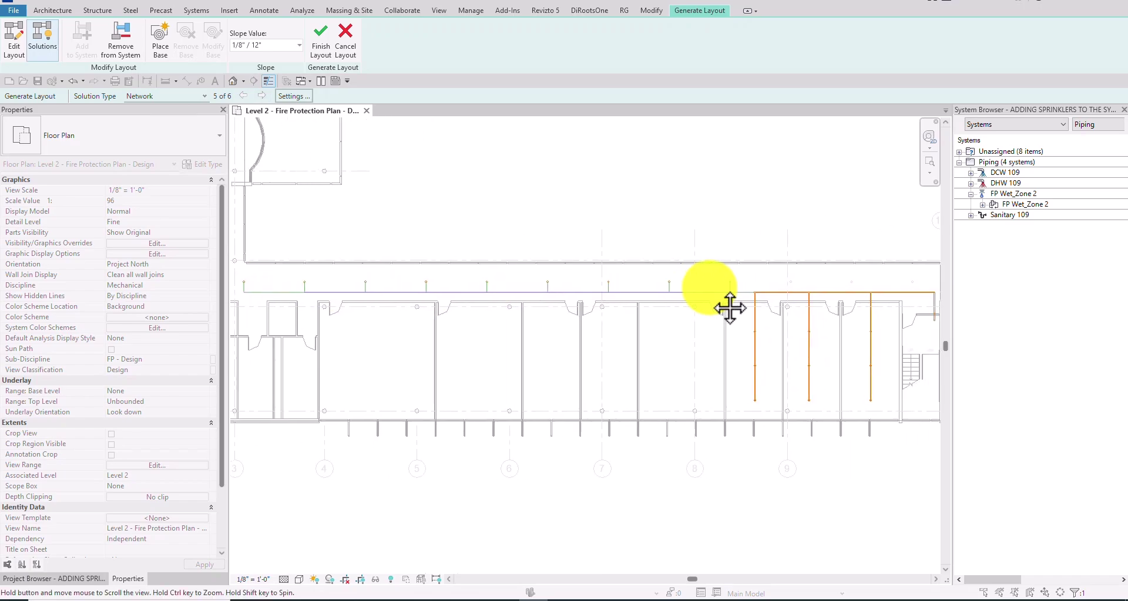
left_click(320, 44)
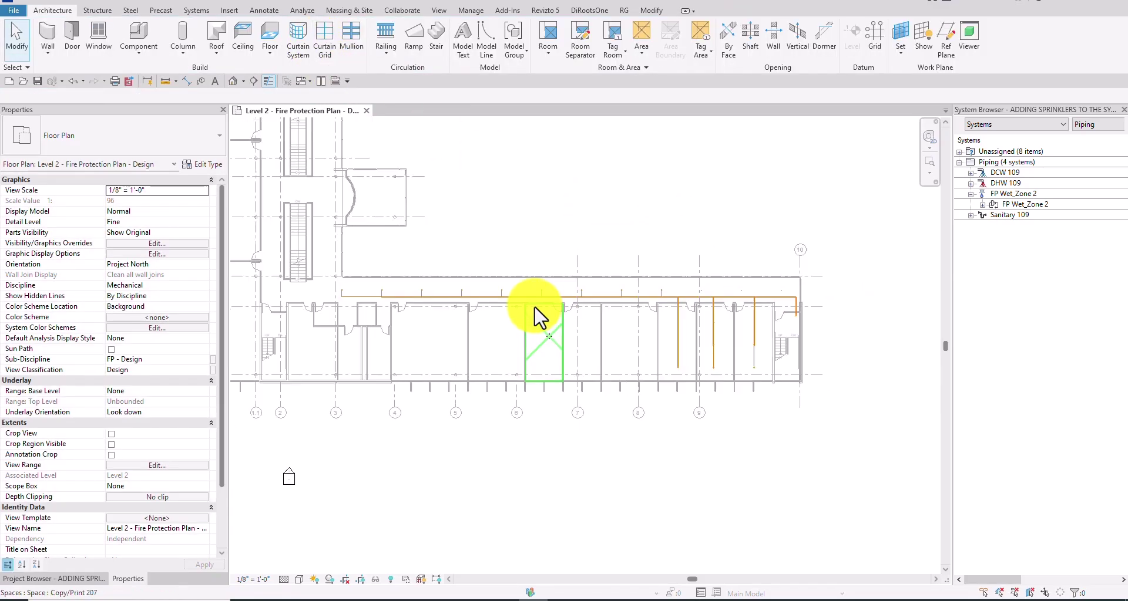
Step: Examine the generated corridor piping from its west end to the unconnected sprinklers near the east stair
scroll(323, 311, "up", 5)
scroll(325, 314, "down", 3)
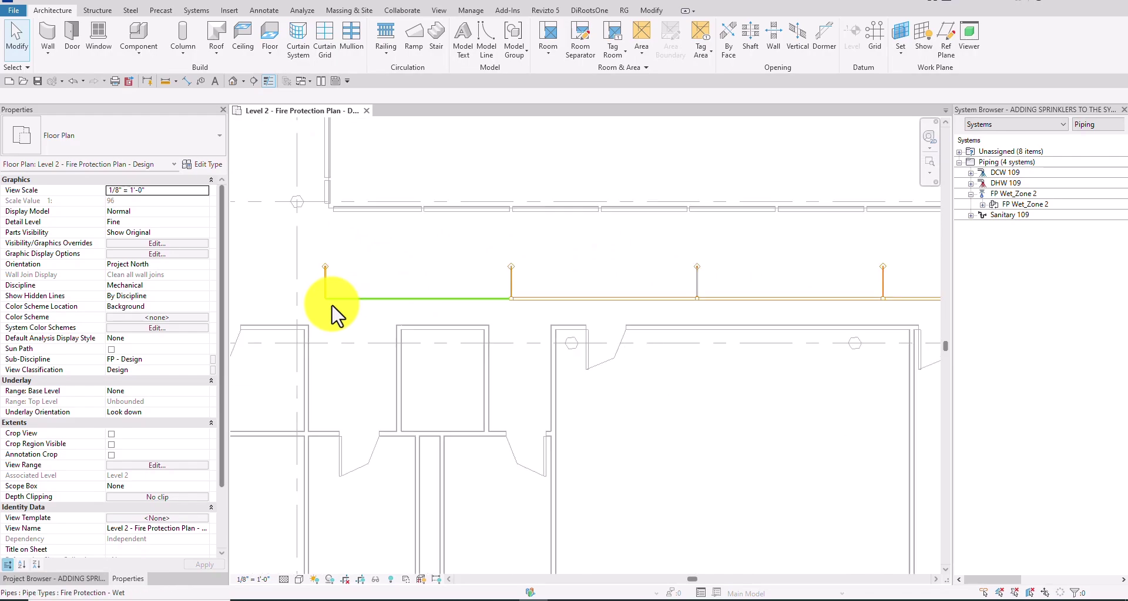
scroll(619, 309, "up", 4)
middle_click_drag(619, 309, 706, 310)
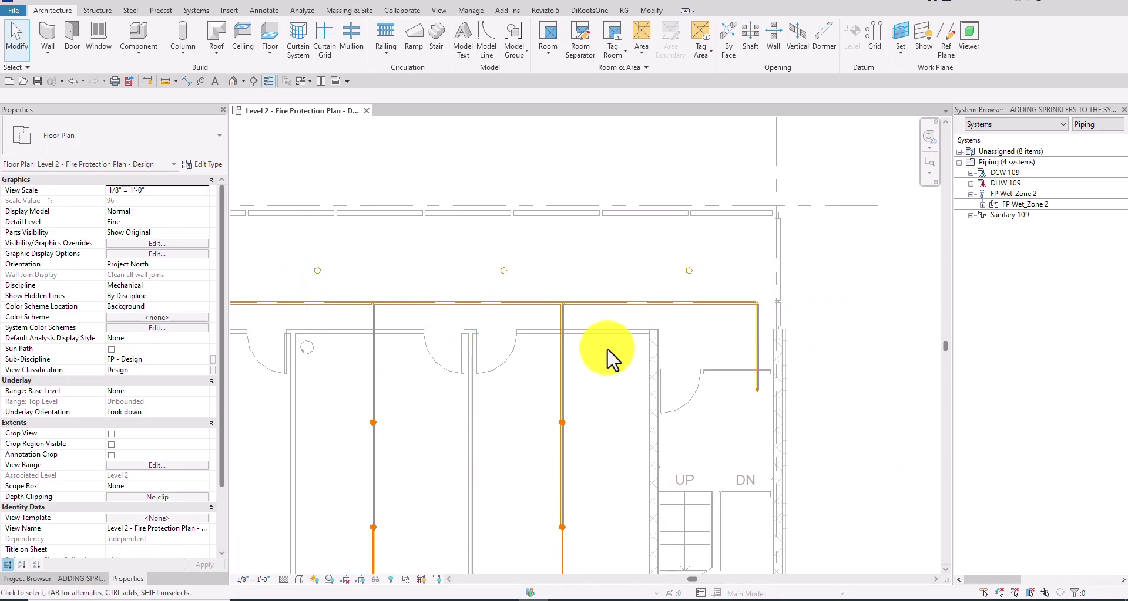
scroll(614, 352, "down", 2)
middle_click_drag(604, 355, 681, 330)
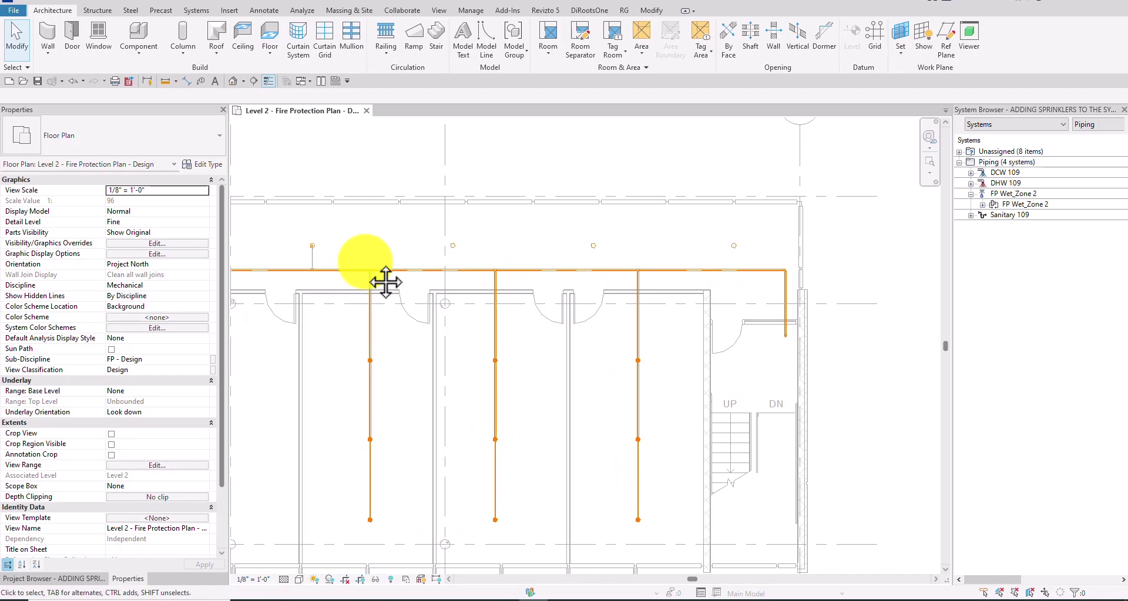
Step: Add the three unconnected corridor sprinklers near the east stair to the FP Wet_Zone 2 piping system and finish editing the system
scroll(412, 252, "up", 3)
middle_click_drag(413, 219, 478, 245)
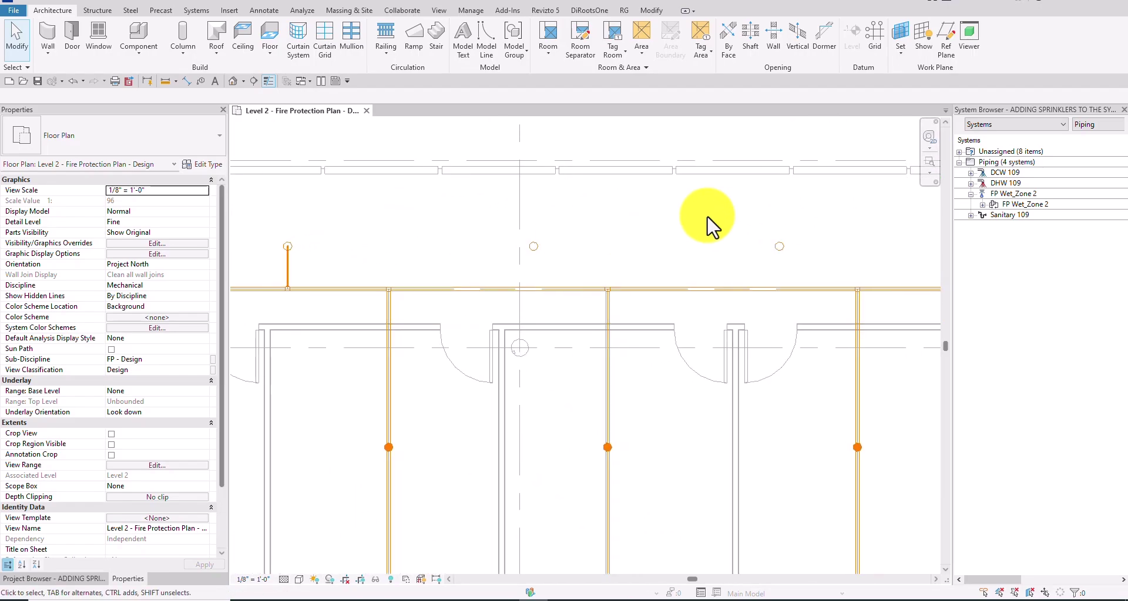
left_click(289, 248)
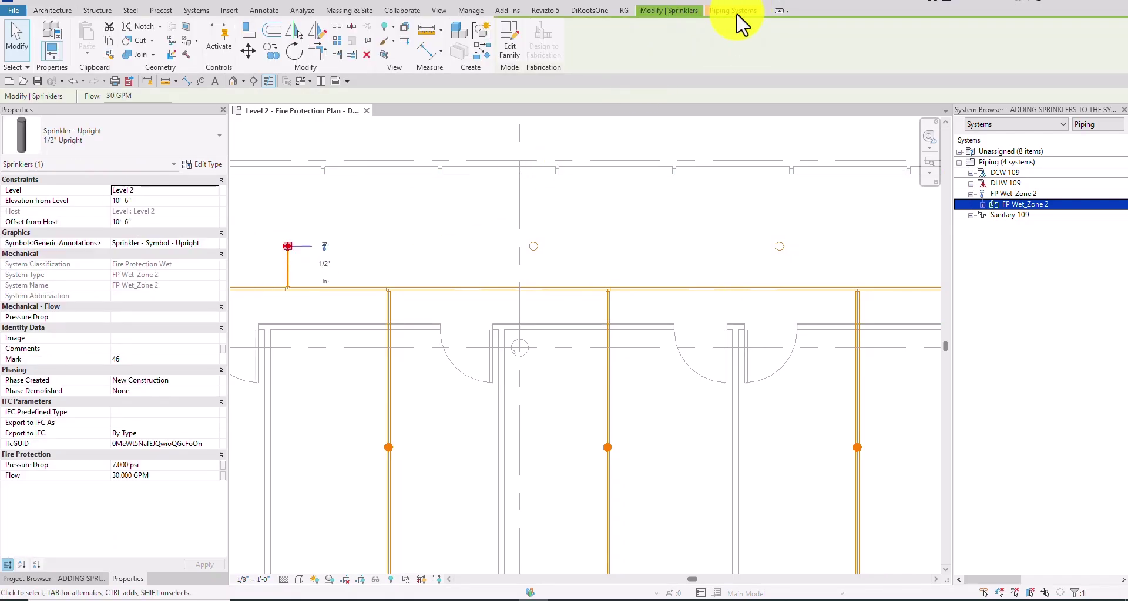
left_click(734, 11)
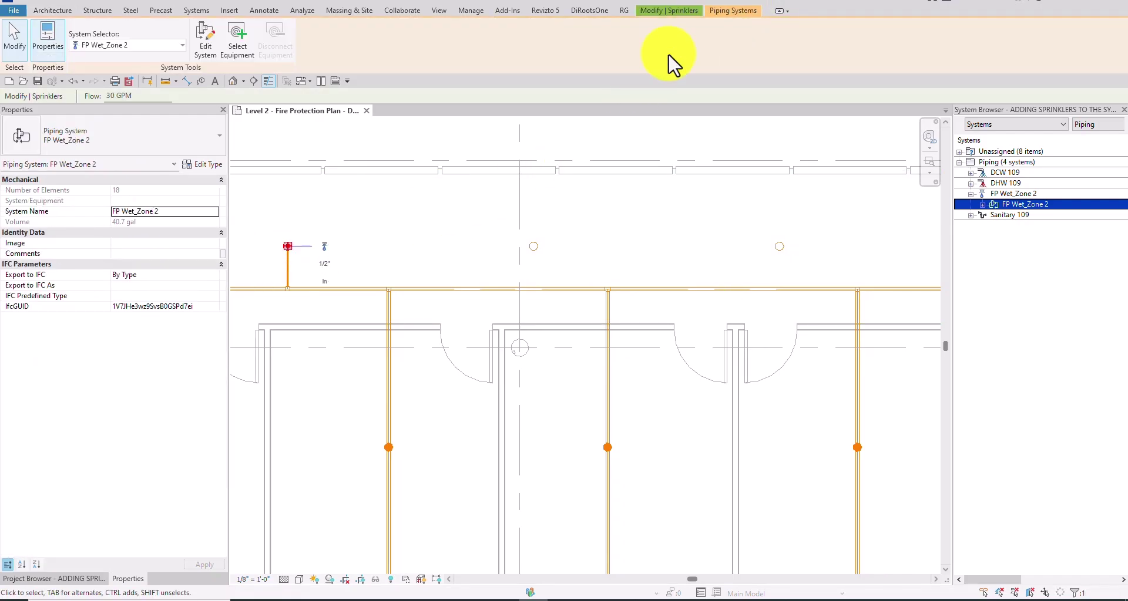
left_click(206, 47)
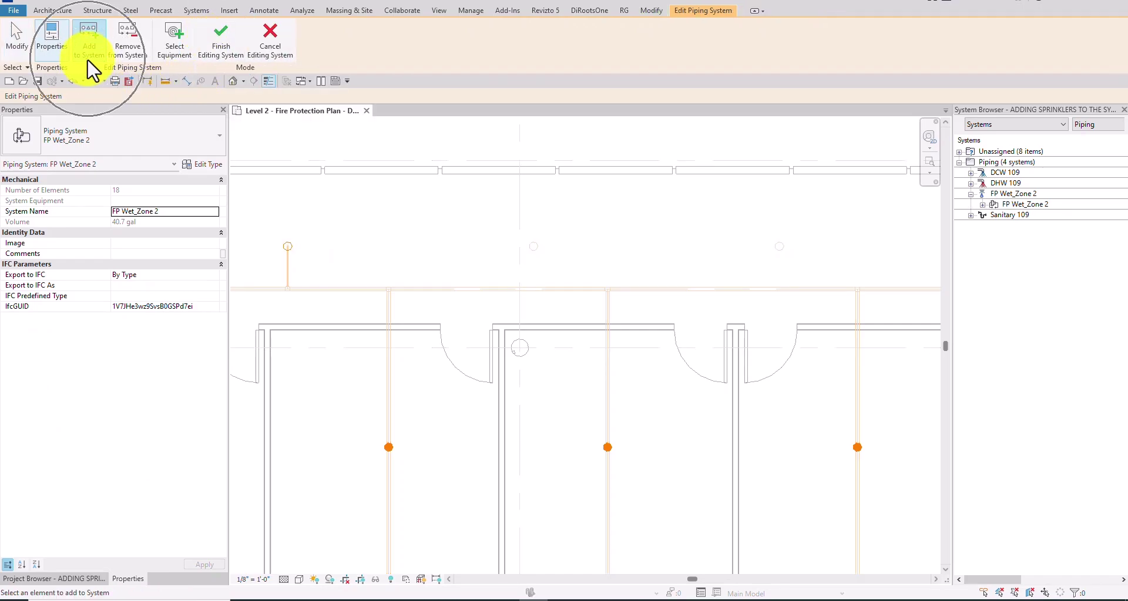
scroll(498, 231, "down", 2)
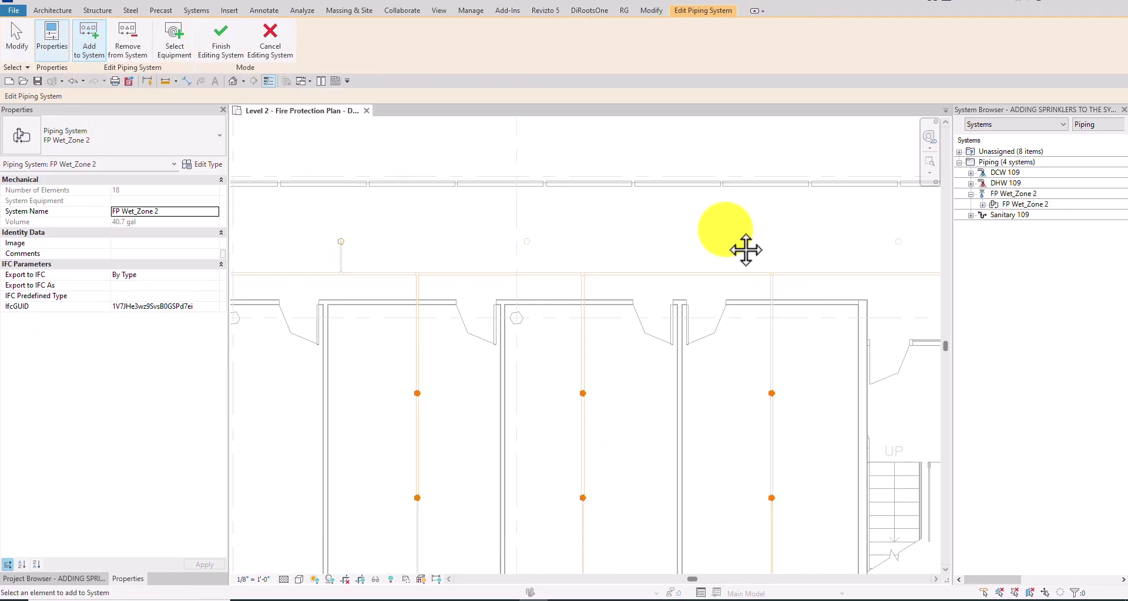
scroll(746, 249, "up", 1)
left_click_drag(298, 218, 769, 266)
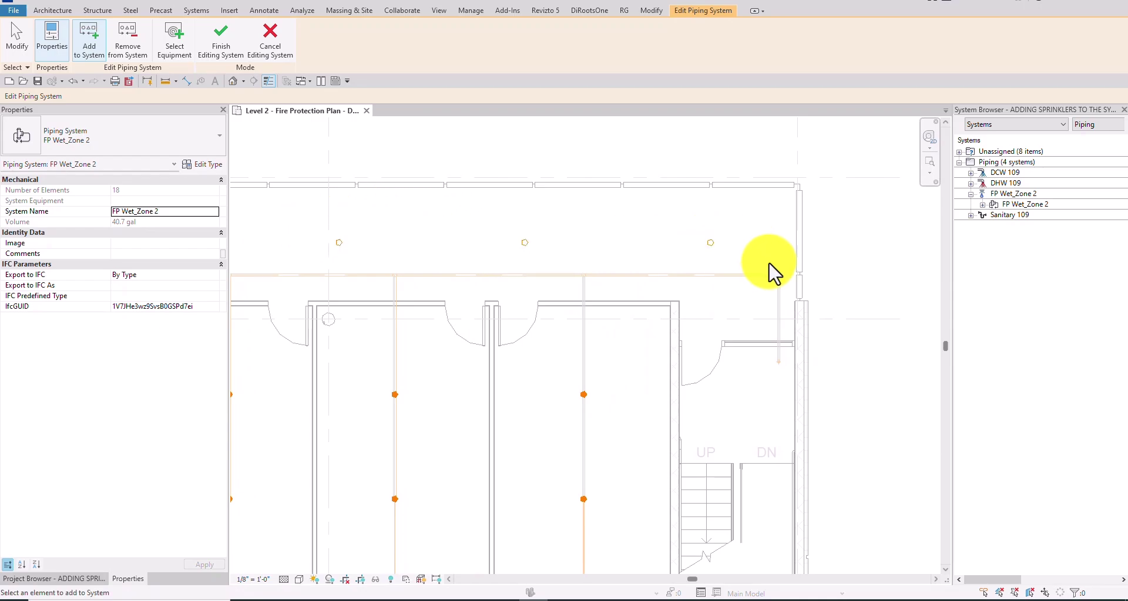
left_click(213, 36)
Step: Check the type, diameter and middle elevation of the branch pipe joining the last connected corridor sprinkler to the main
scroll(438, 276, "down", 1)
middle_click_drag(438, 276, 491, 340)
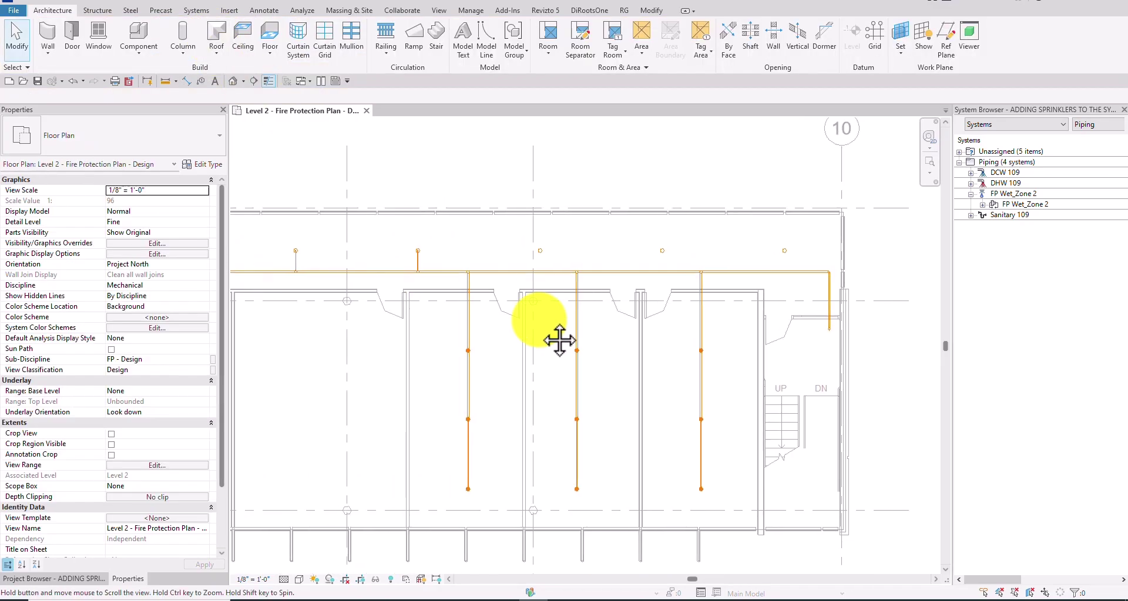
scroll(529, 244, "up", 4)
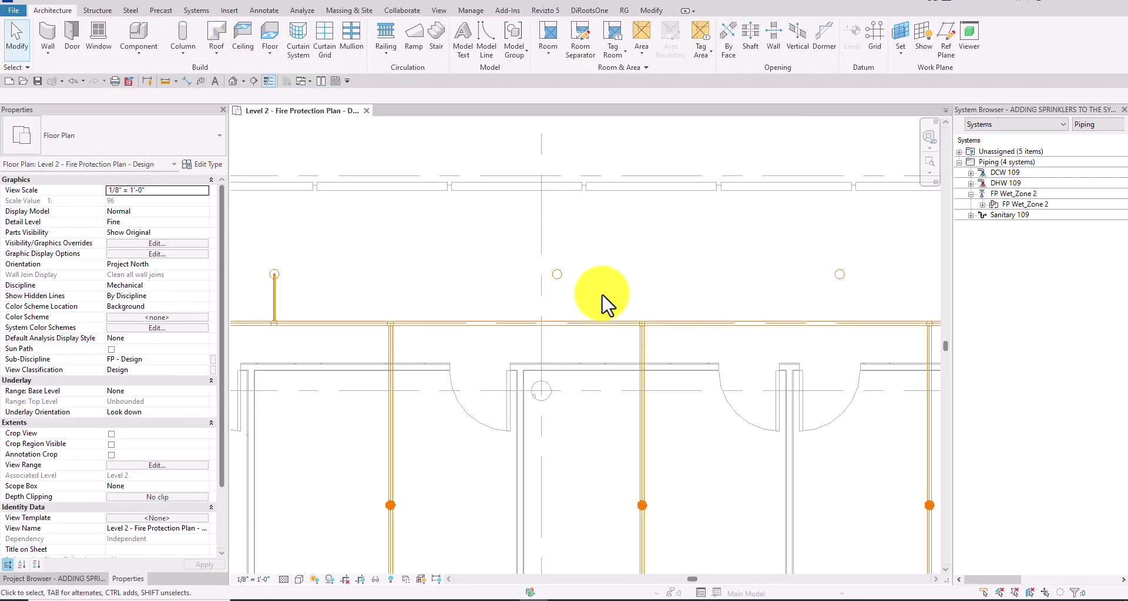
middle_click_drag(734, 306, 610, 310)
middle_click_drag(515, 292, 477, 294)
scroll(491, 302, "down", 2)
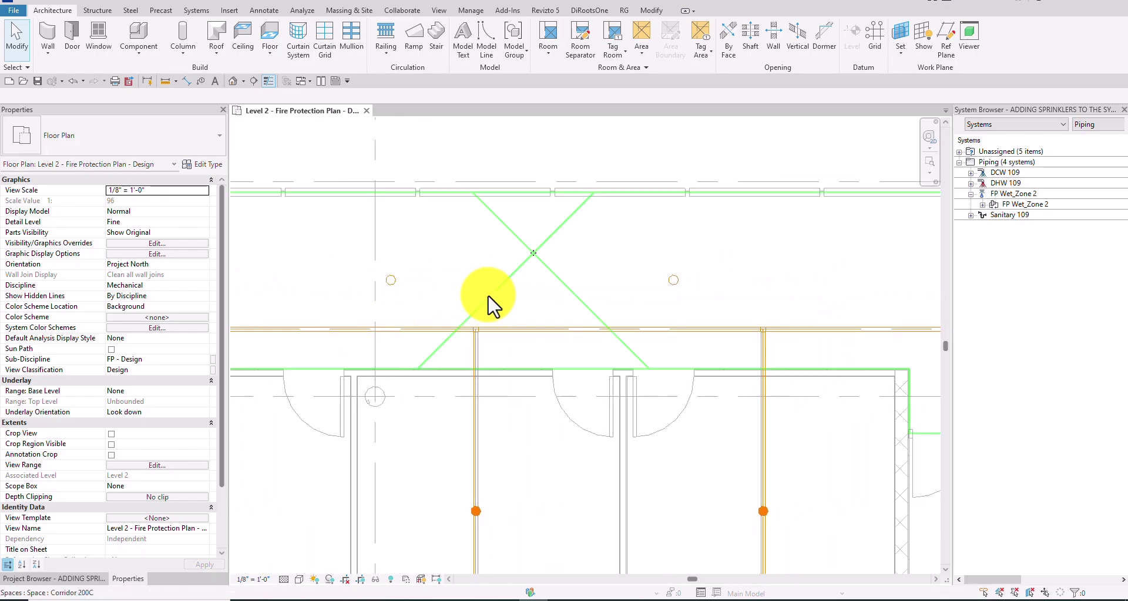
scroll(441, 297, "up", 2)
left_click(431, 294)
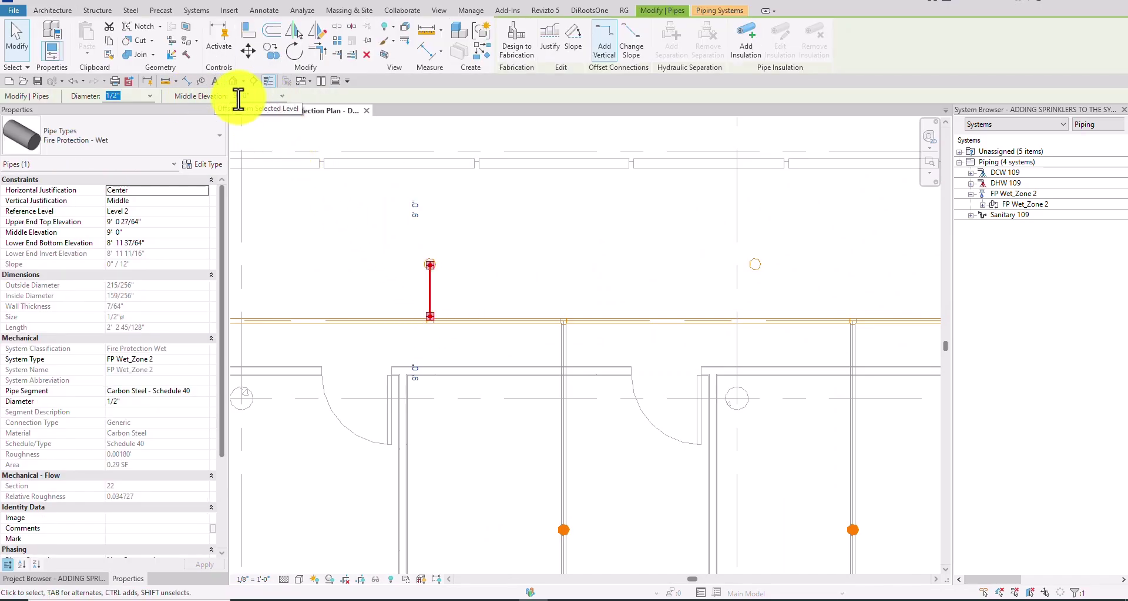
left_click(805, 246)
Step: Start a pipe from the nearest unconnected corridor sprinkler, using the Fire Protection - Wet pipe type
scroll(790, 251, "down", 1)
middle_click_drag(790, 252, 504, 214)
scroll(411, 250, "up", 2)
left_click(417, 220)
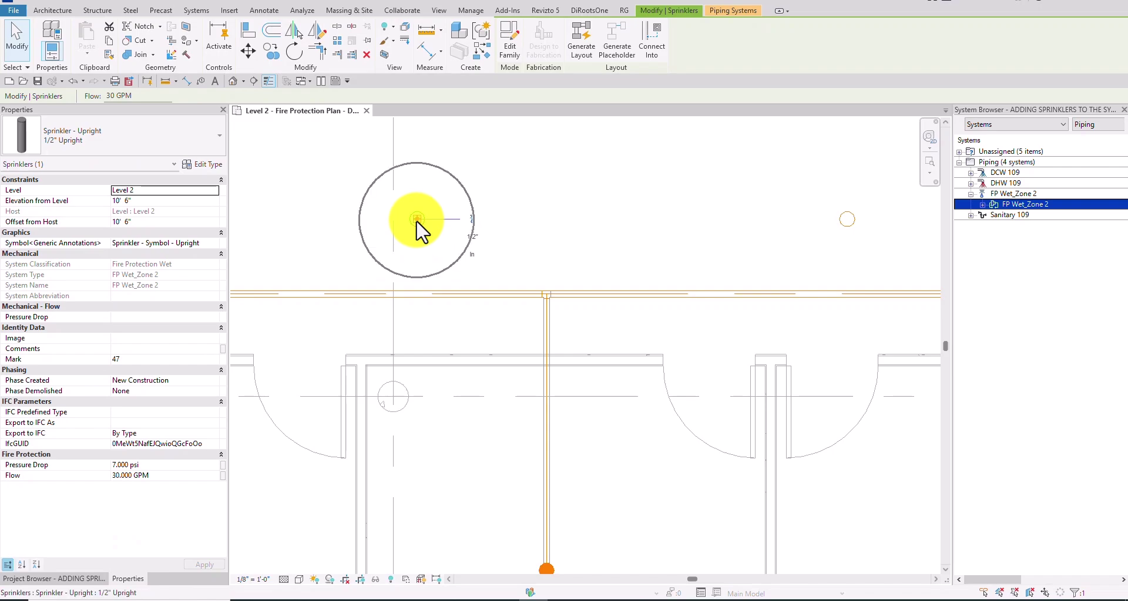
right_click(418, 231)
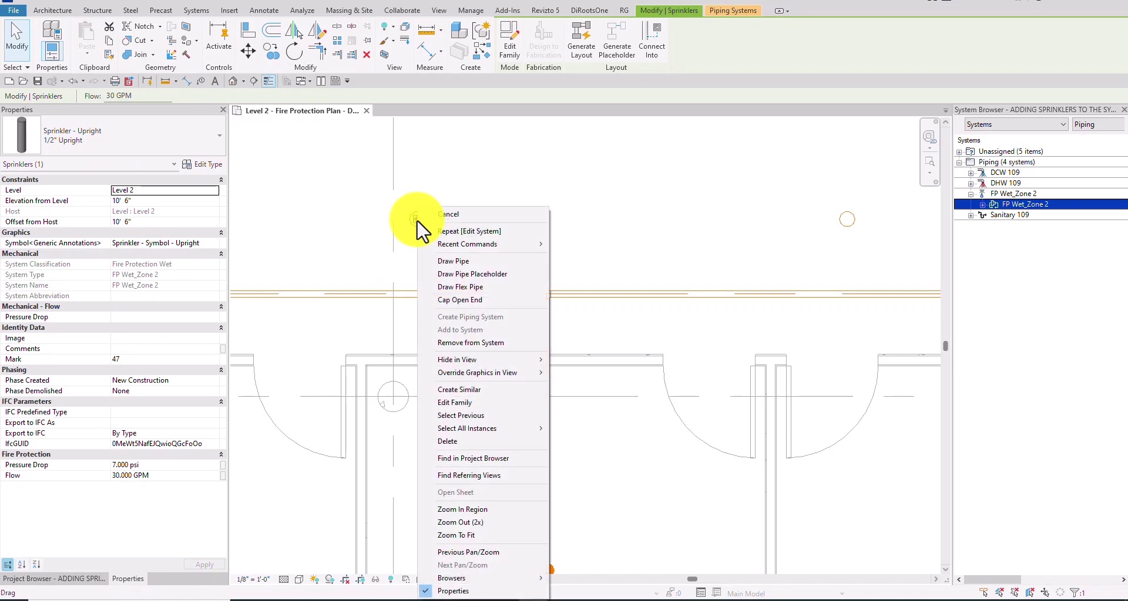
left_click(460, 262)
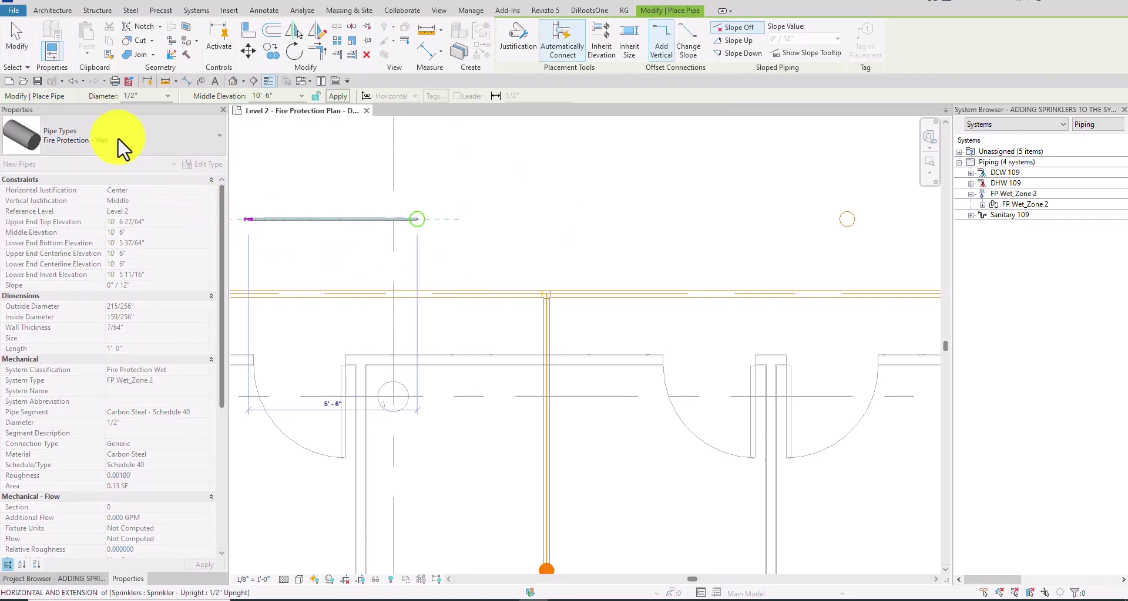
left_click(116, 141)
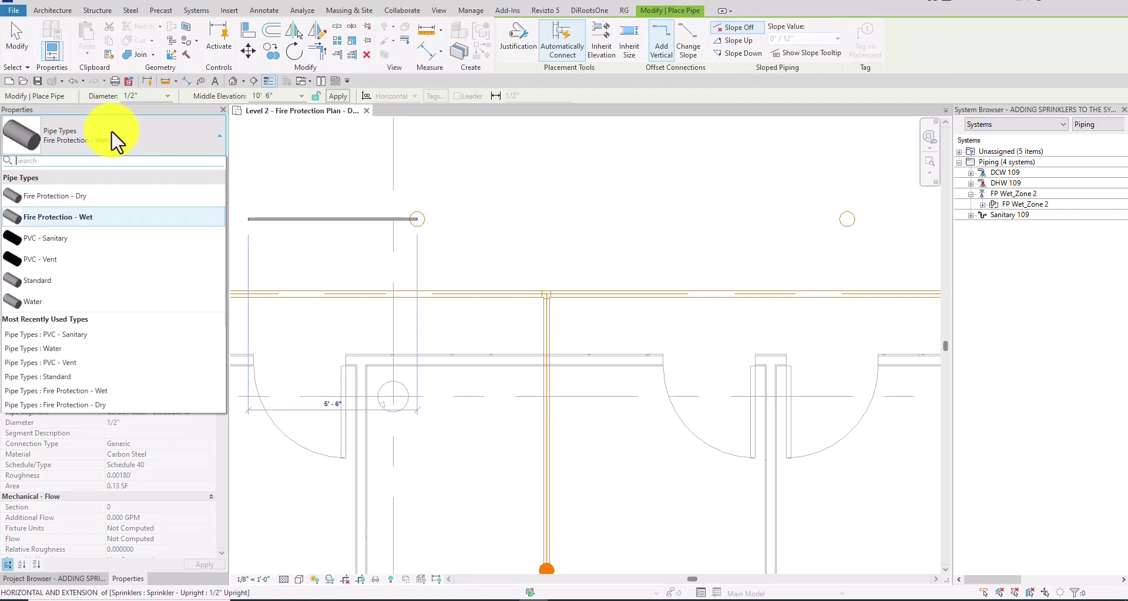
left_click(62, 222)
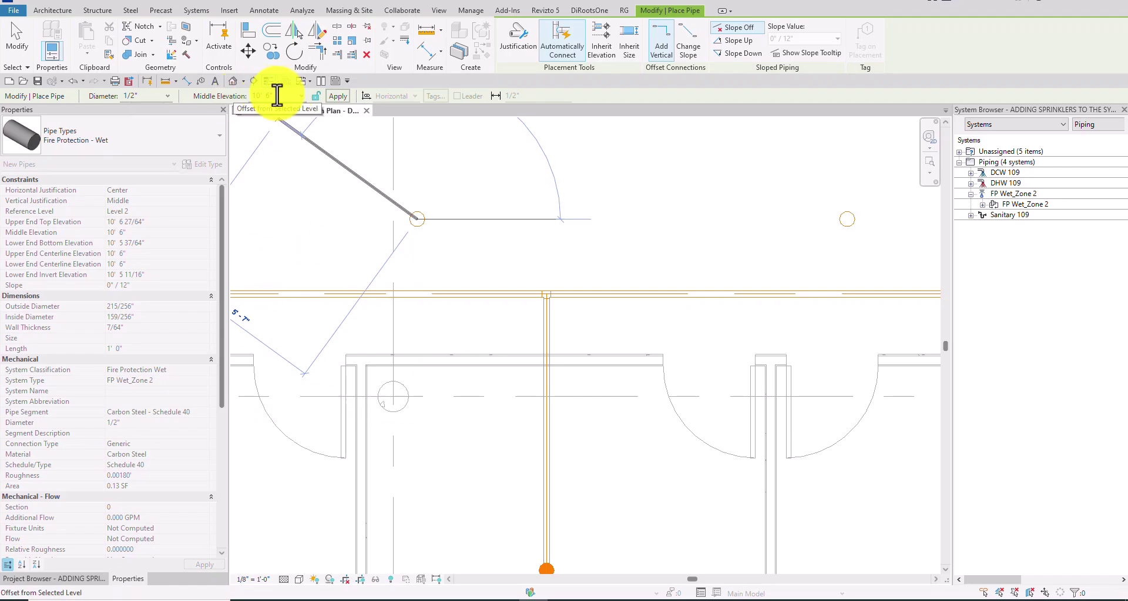
Step: Set the pipe's middle elevation to 9' 0" and run it straight from the sprinkler into the corridor main
left_click(301, 96)
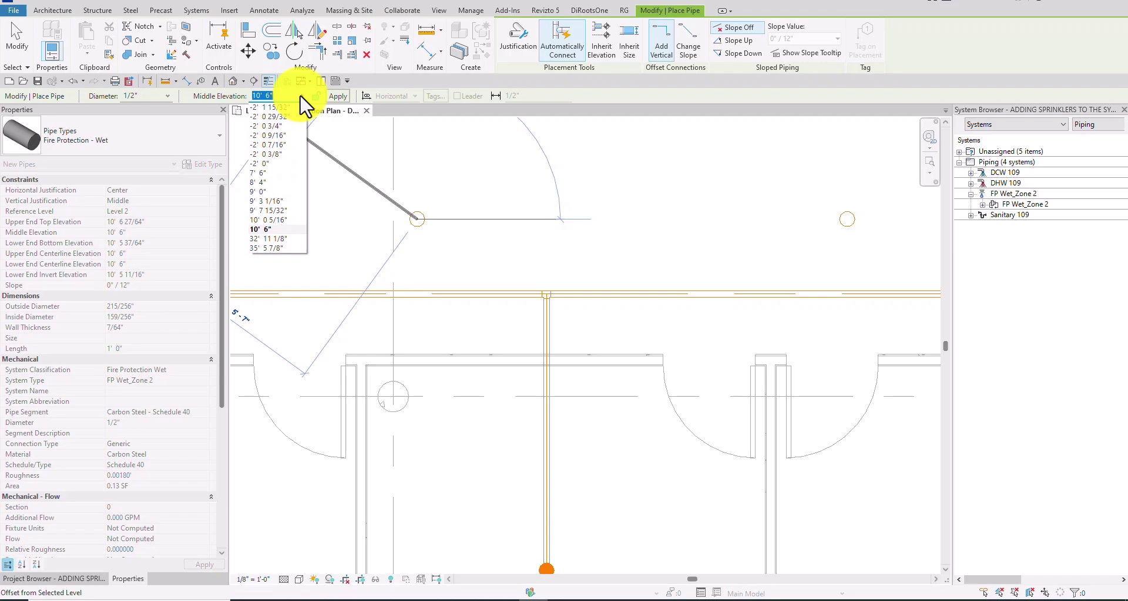
left_click(269, 192)
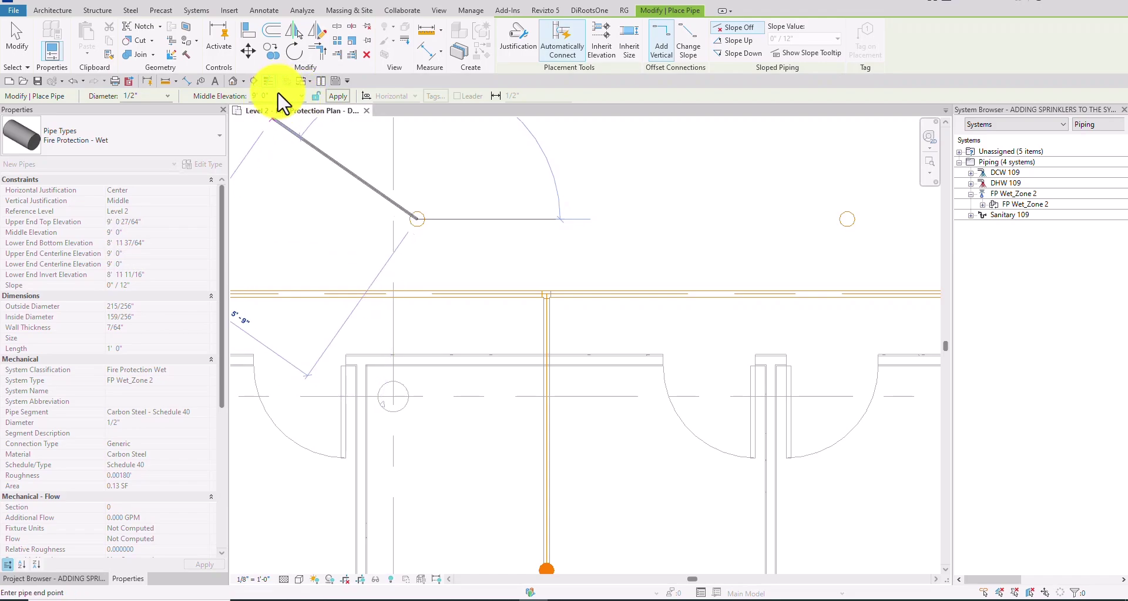
left_click(416, 294)
scroll(554, 235, "down", 2)
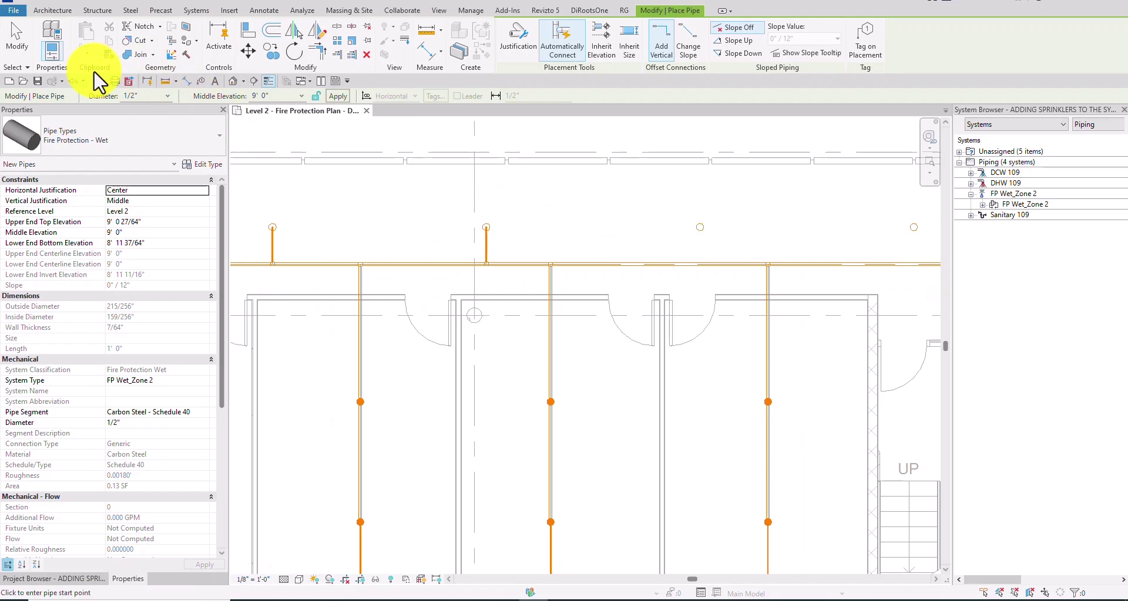
left_click(16, 35)
Step: Connect the next unconnected corridor sprinkler to the east into the corridor main with Connect Into
scroll(722, 250, "up", 2)
scroll(718, 239, "up", 2)
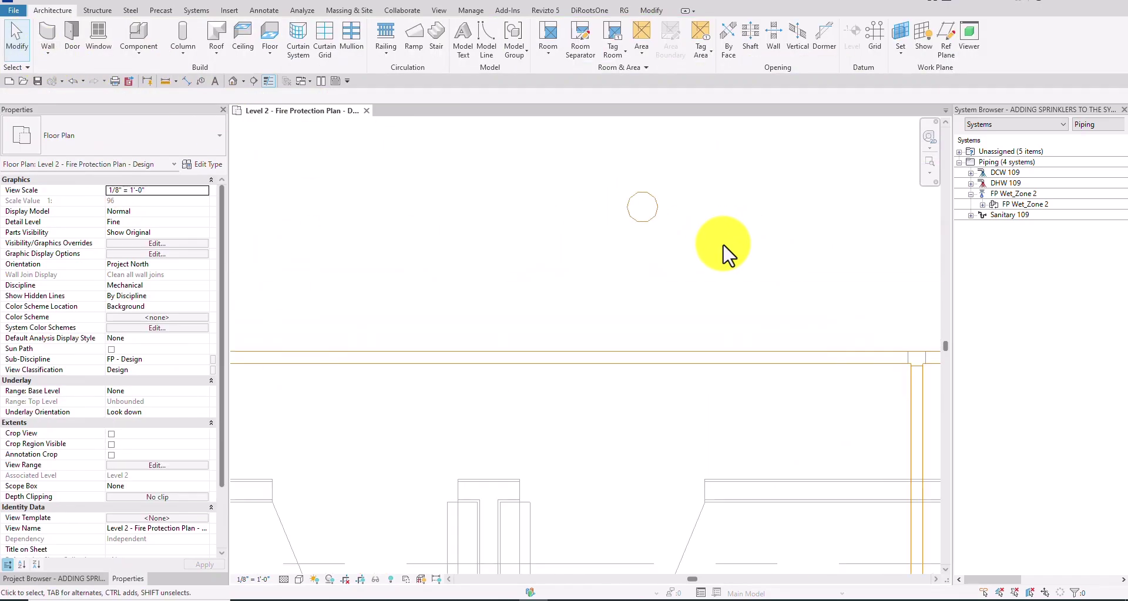
left_click(645, 236)
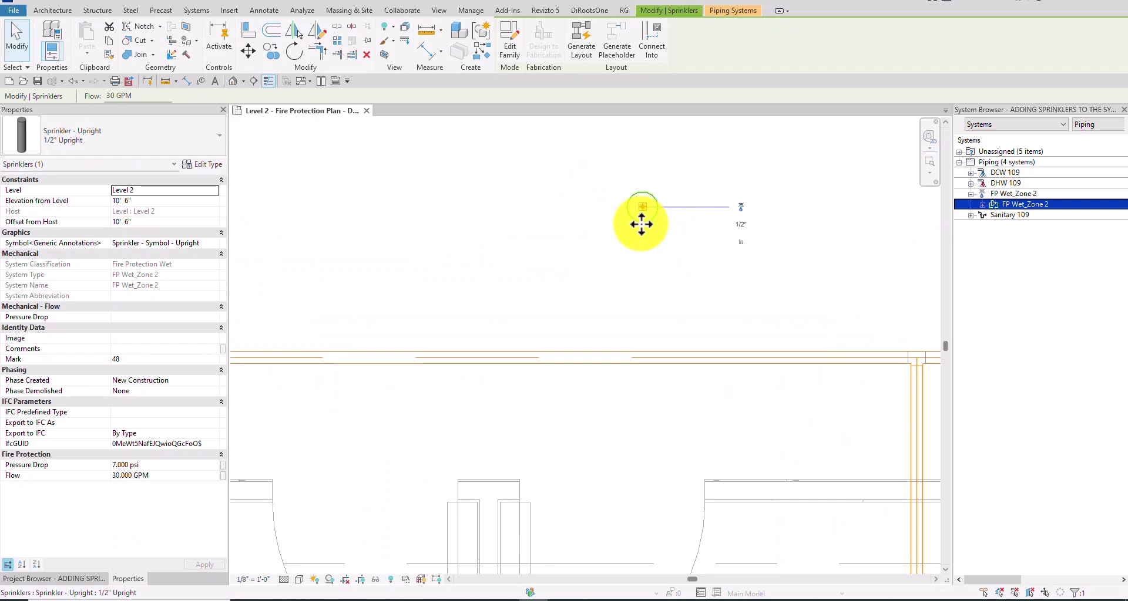
scroll(642, 223, "down", 1)
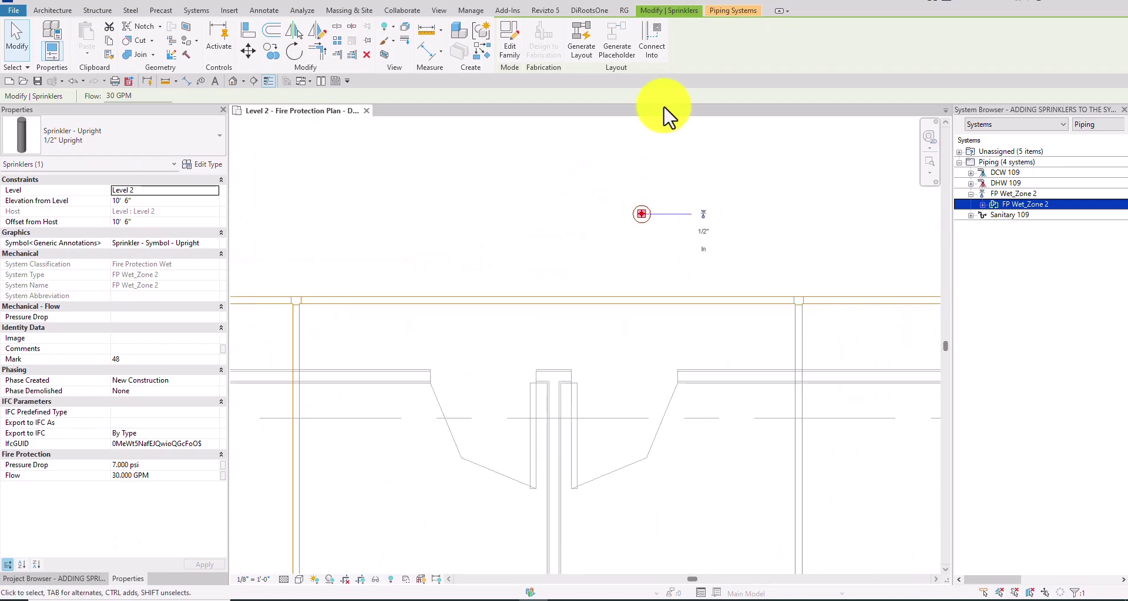
left_click(657, 52)
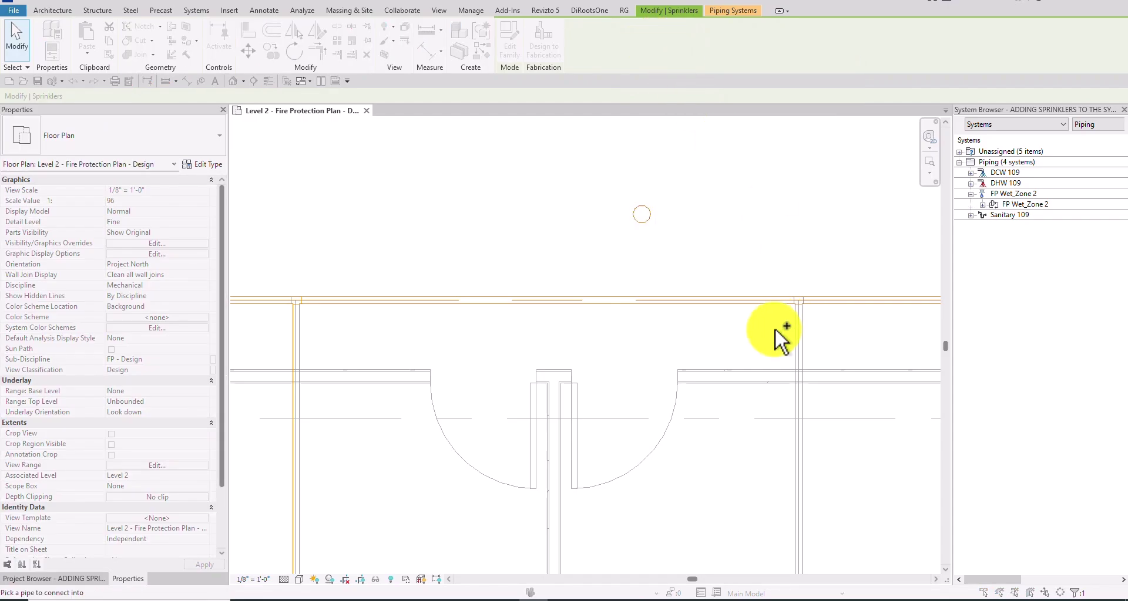
left_click(642, 299)
Step: Connect the easternmost corridor sprinkler beside the stair into the corridor main with Connect Into
scroll(774, 323, "down", 1)
middle_click_drag(773, 322, 521, 327)
left_click(607, 246)
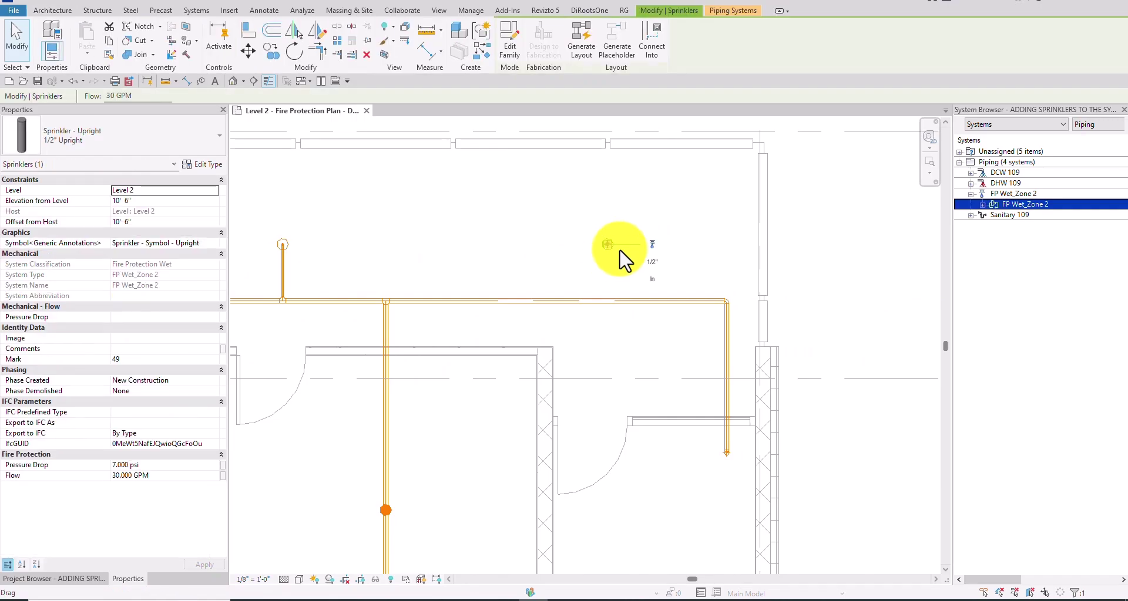
left_click(651, 54)
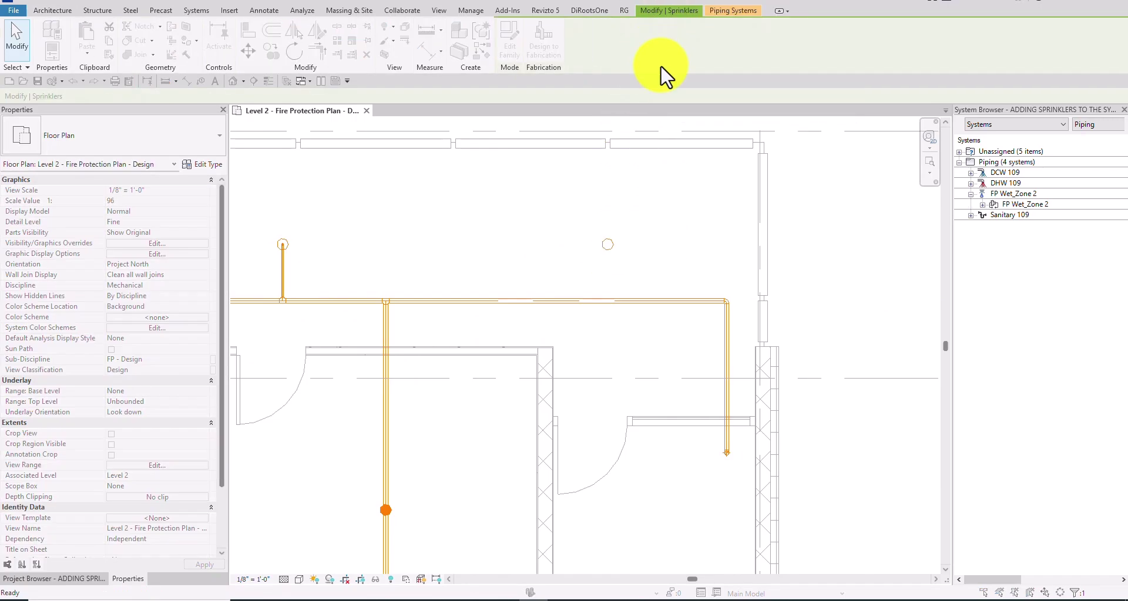
left_click(606, 298)
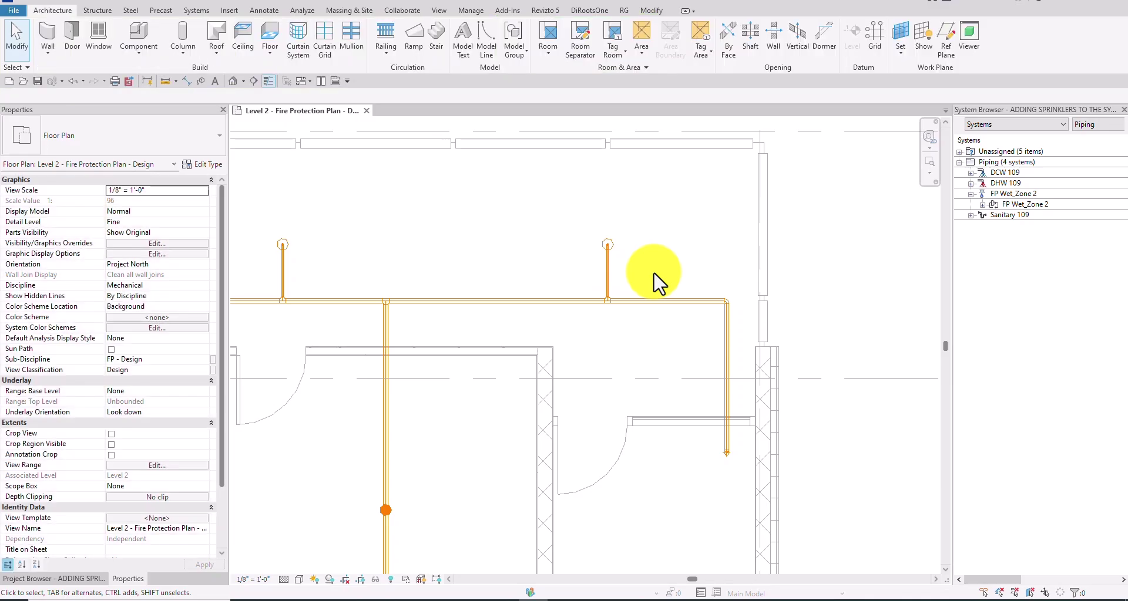
Step: Select the whole east wing with its sprinkler piping and isolate it in a 3D view with a selection box
scroll(712, 316, "down", 5)
middle_click_drag(463, 397, 557, 378)
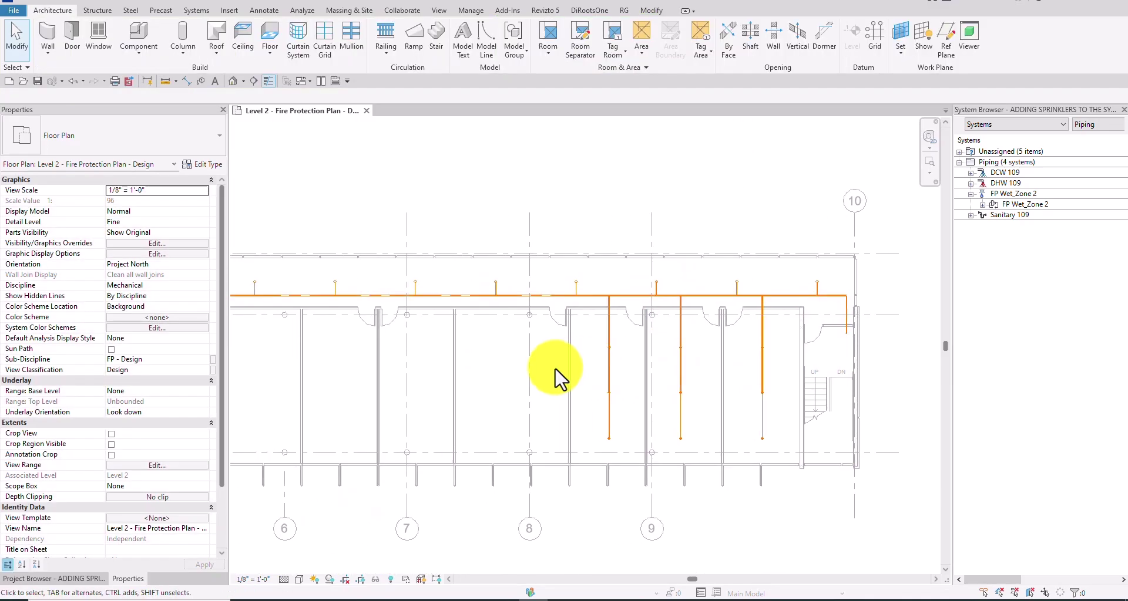
scroll(553, 376, "down", 2)
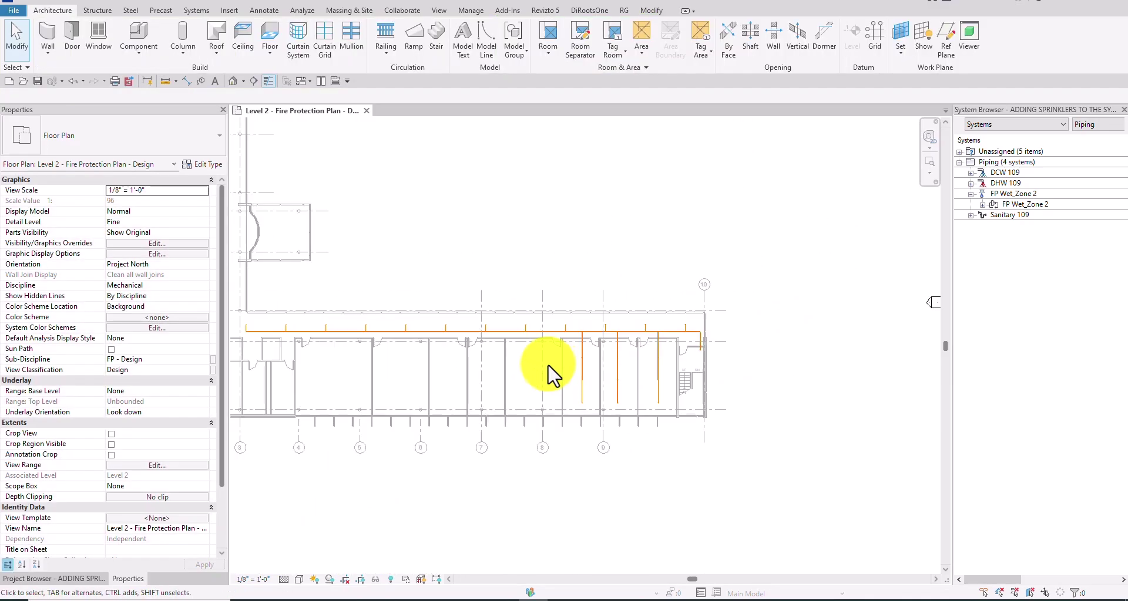
left_click(17, 44)
middle_click_drag(484, 297, 597, 232)
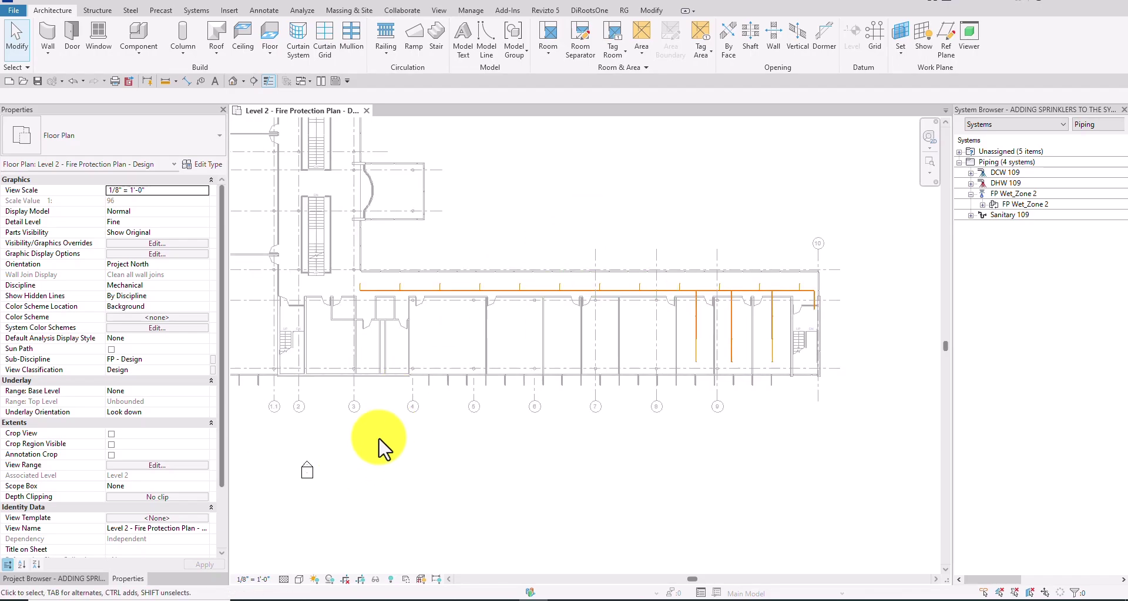
left_click_drag(337, 442, 854, 276)
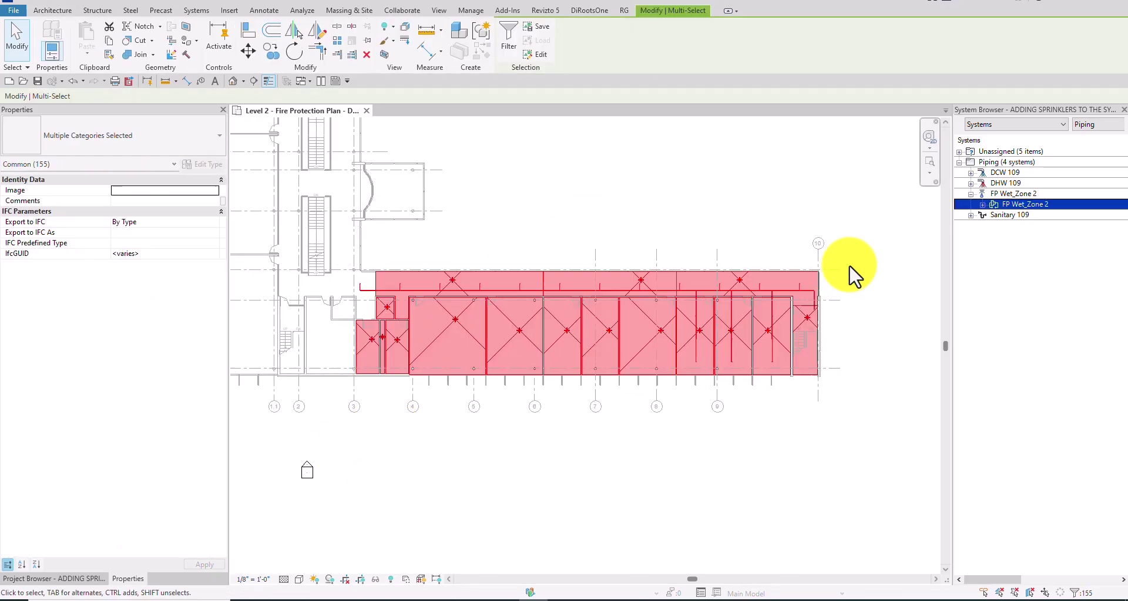
left_click(384, 56)
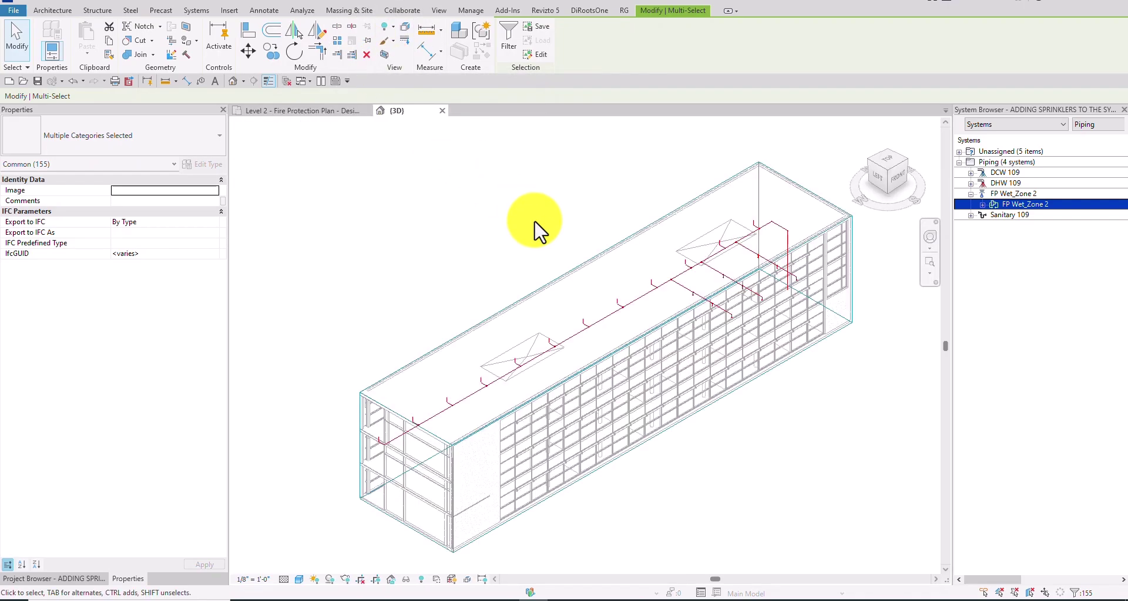
Step: Lower the top of the section box to just above the Level 2 sprinklers, working in the Left view
middle_click_drag(680, 478, 726, 346, "shift")
scroll(629, 268, "up", 3)
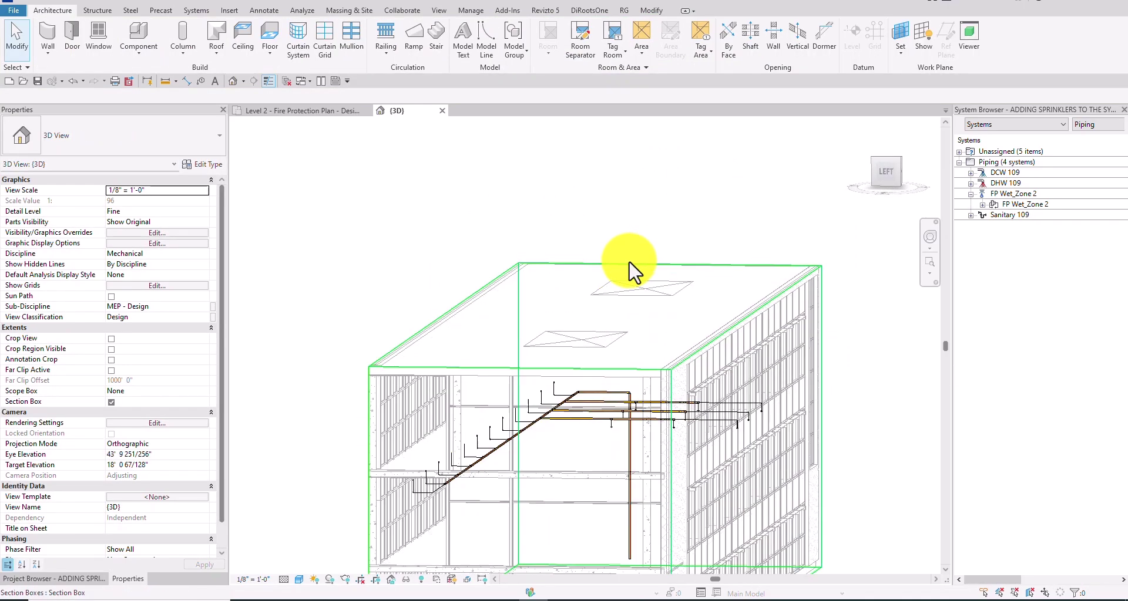
left_click(628, 272)
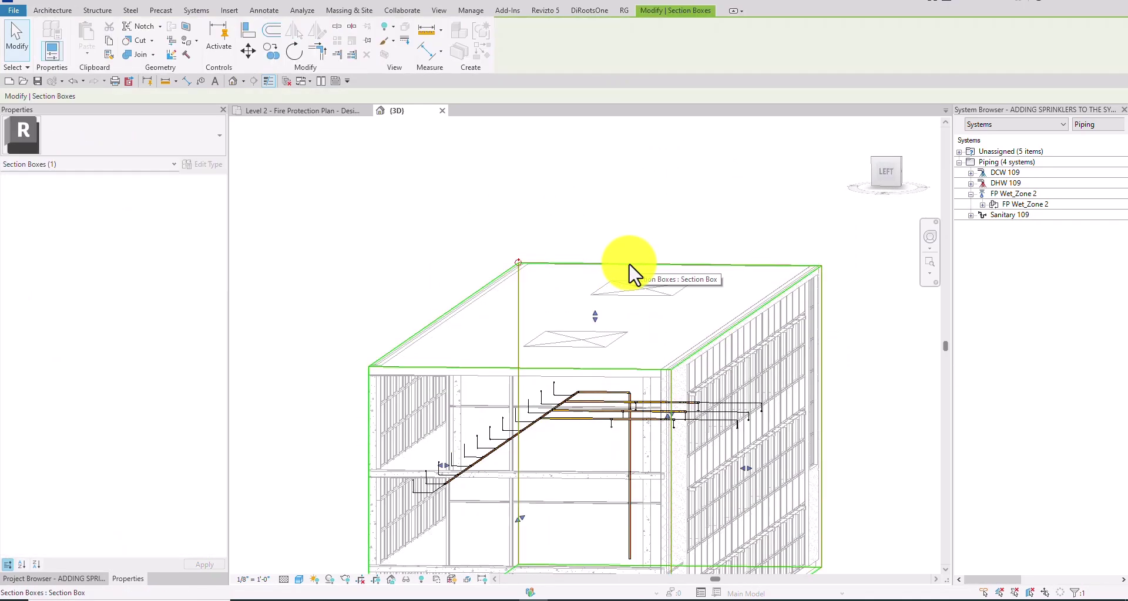
left_click(885, 171)
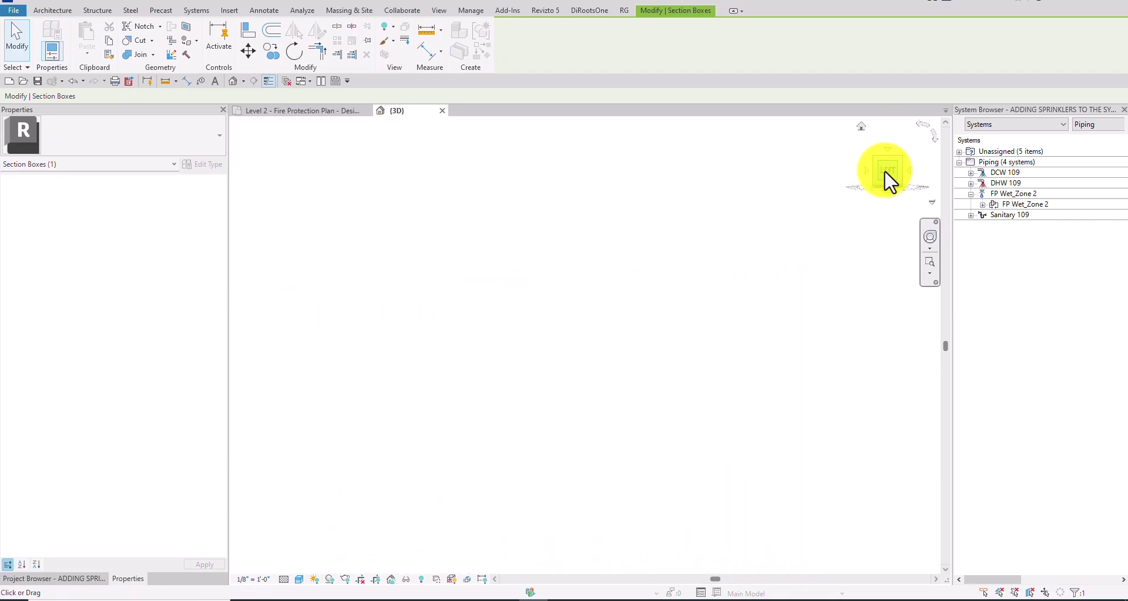
scroll(574, 323, "up", 3)
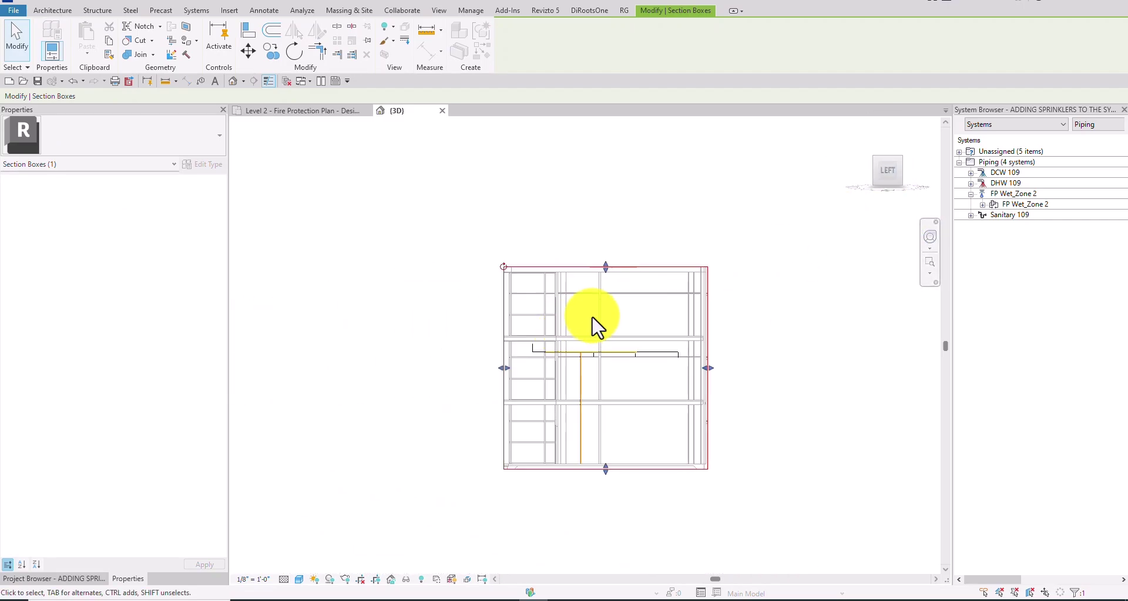
scroll(609, 285, "up", 3)
left_click_drag(606, 254, 535, 405)
scroll(433, 403, "up", 3)
scroll(521, 382, "down", 6)
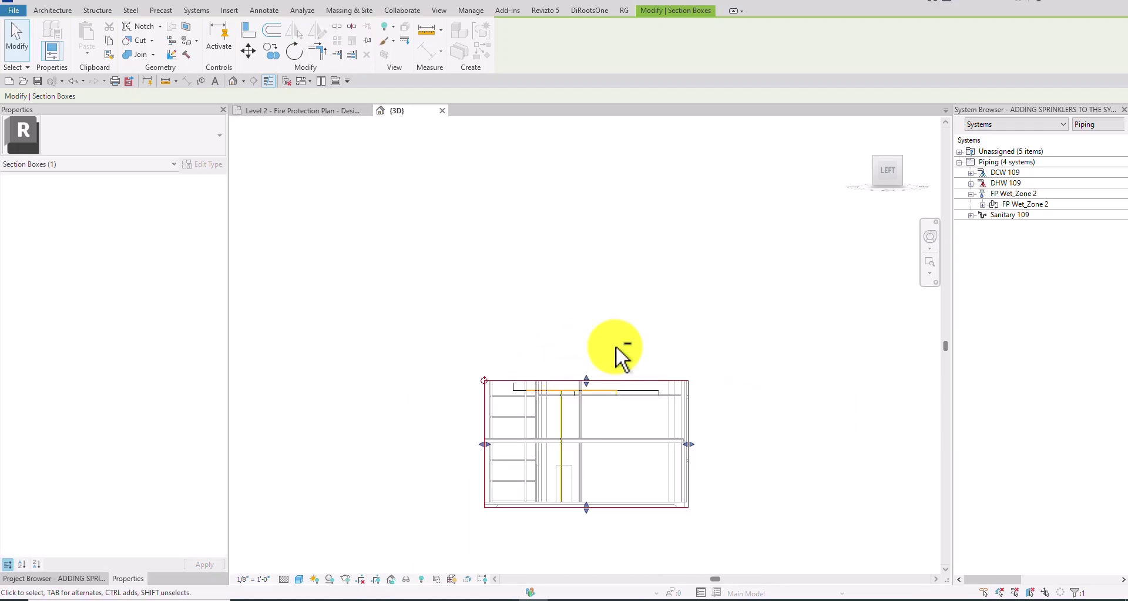
Step: Pull the corridor-side face of the section box inward past the exterior wall, working in the Left view
middle_click_drag(617, 355, 628, 381, "shift")
scroll(592, 386, "down", 3)
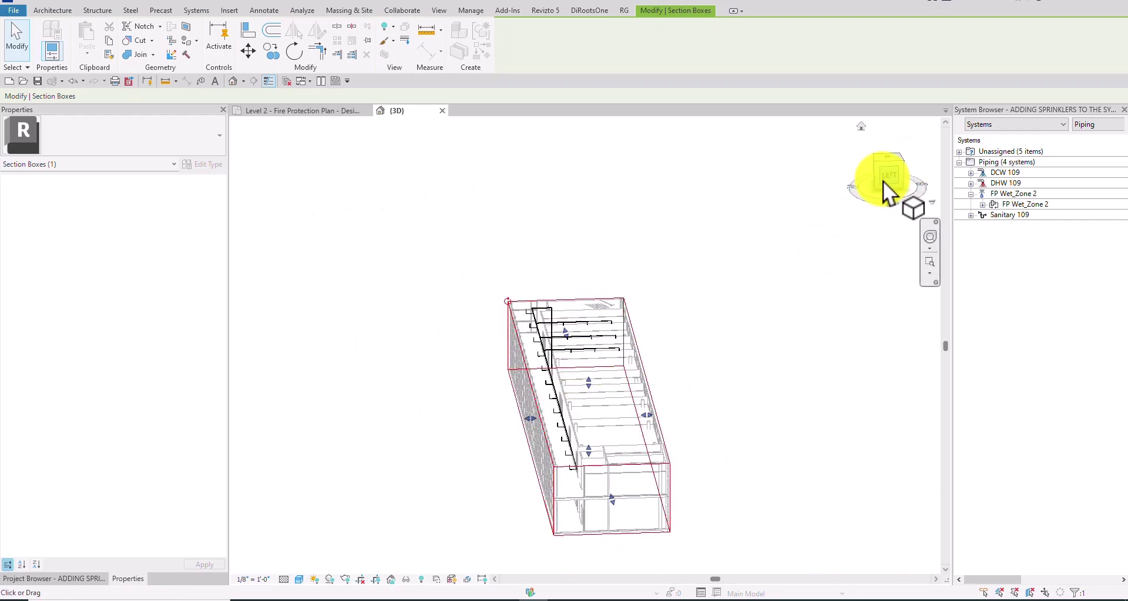
left_click(886, 178)
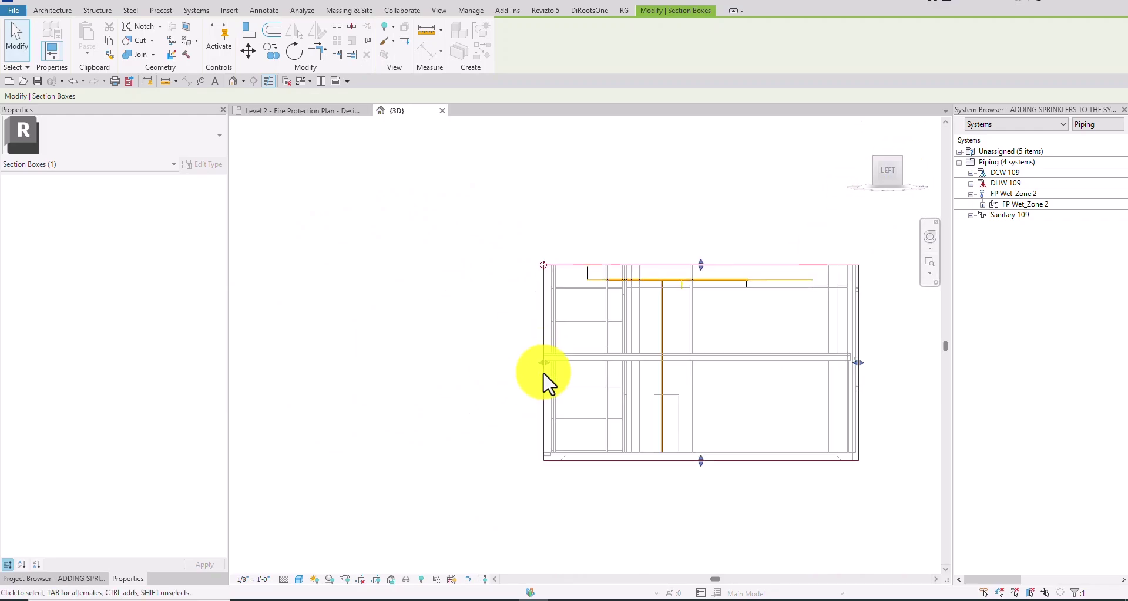
scroll(548, 382, "up", 1)
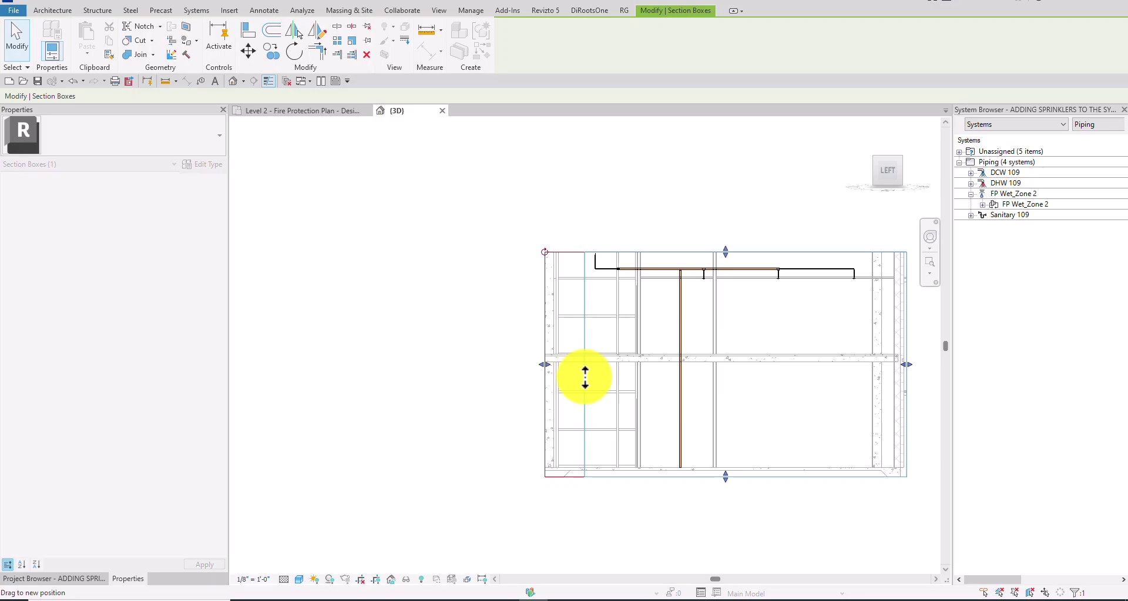
middle_click_drag(679, 307, 724, 364, "shift")
key("Escape")
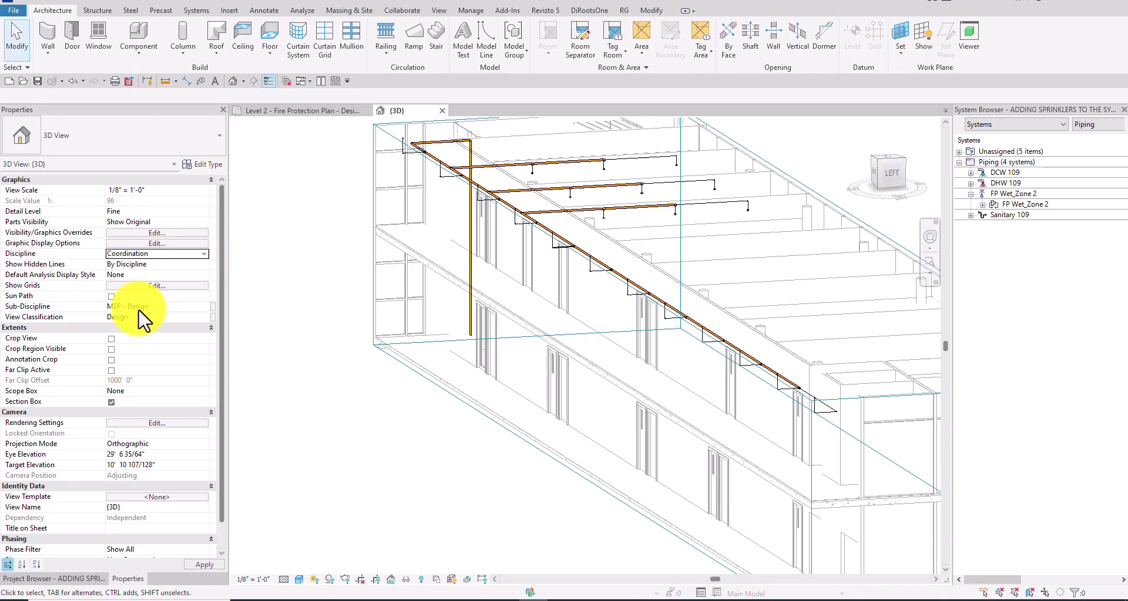
Step: Set the 3D view's discipline to Coordination and examine the sprinkler branch connections along the corridor main
middle_click_drag(617, 446, 628, 262, "shift")
scroll(626, 262, "up", 6)
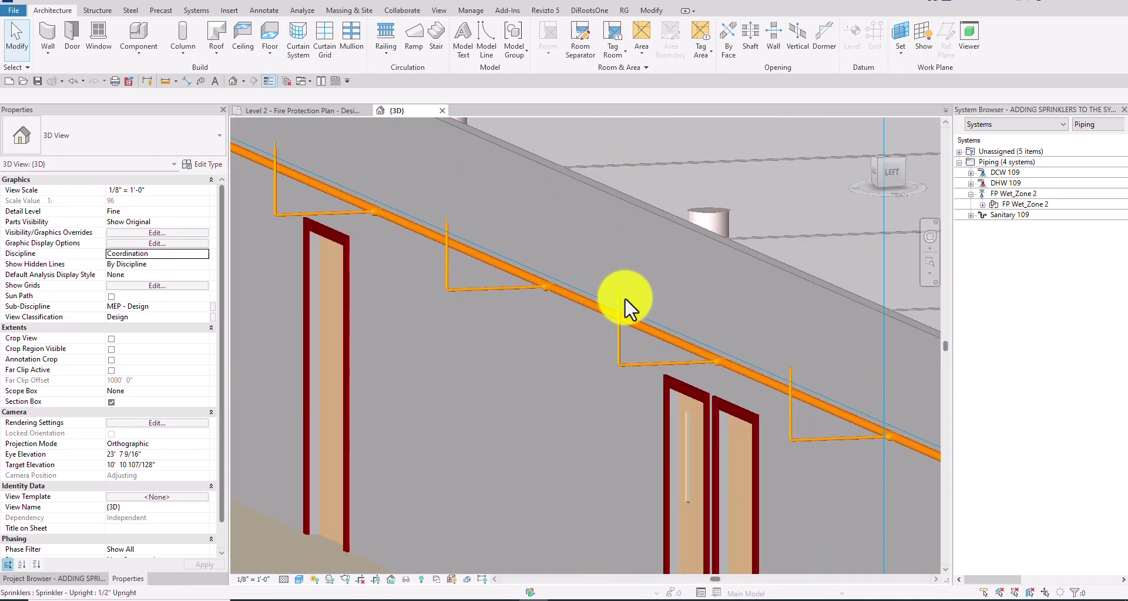
scroll(718, 406, "down", 2)
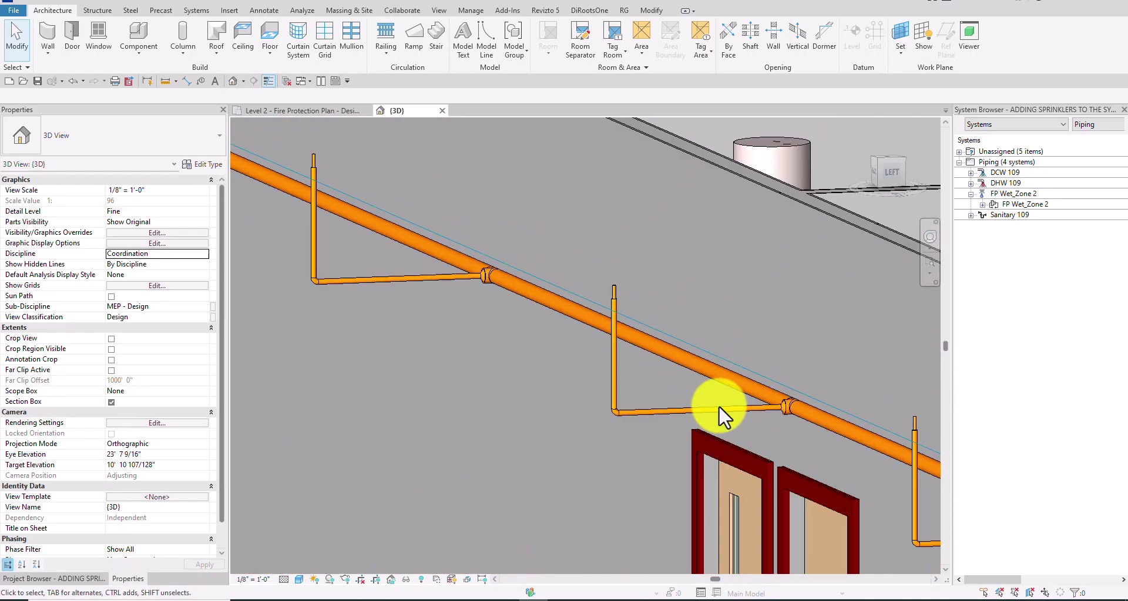
scroll(723, 385, "down", 4)
middle_click_drag(720, 389, 574, 345)
scroll(574, 341, "up", 2)
scroll(586, 343, "down", 2)
middle_click_drag(651, 347, 696, 330, "shift")
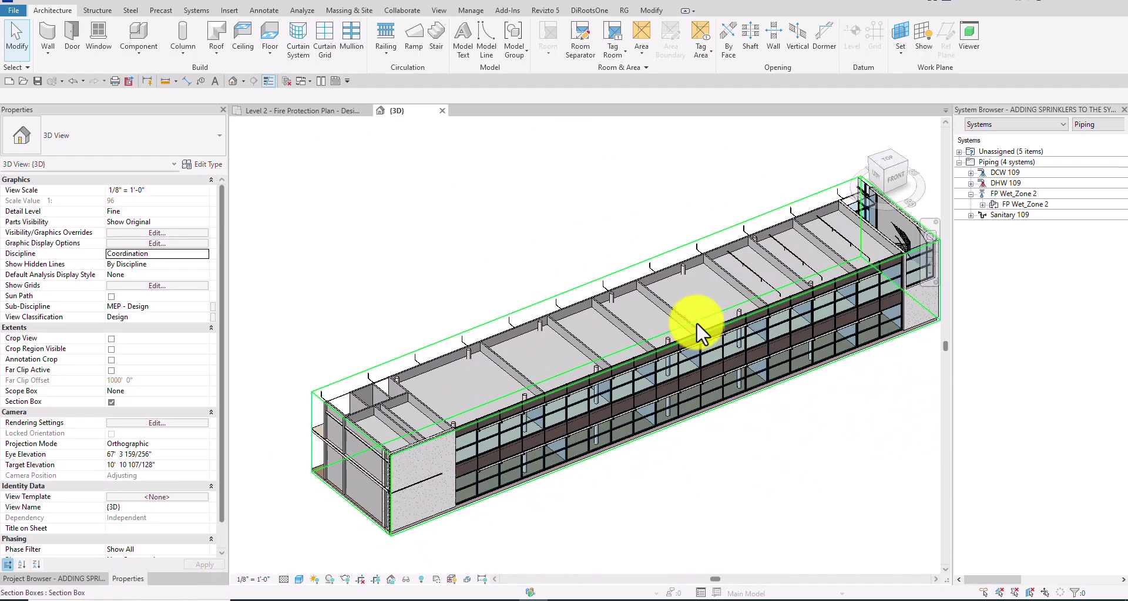
Step: Pull the section box face on the classroom side inward past the glazed facade to cut open the rooms
left_click(697, 321)
middle_click_drag(801, 398, 810, 295, "shift")
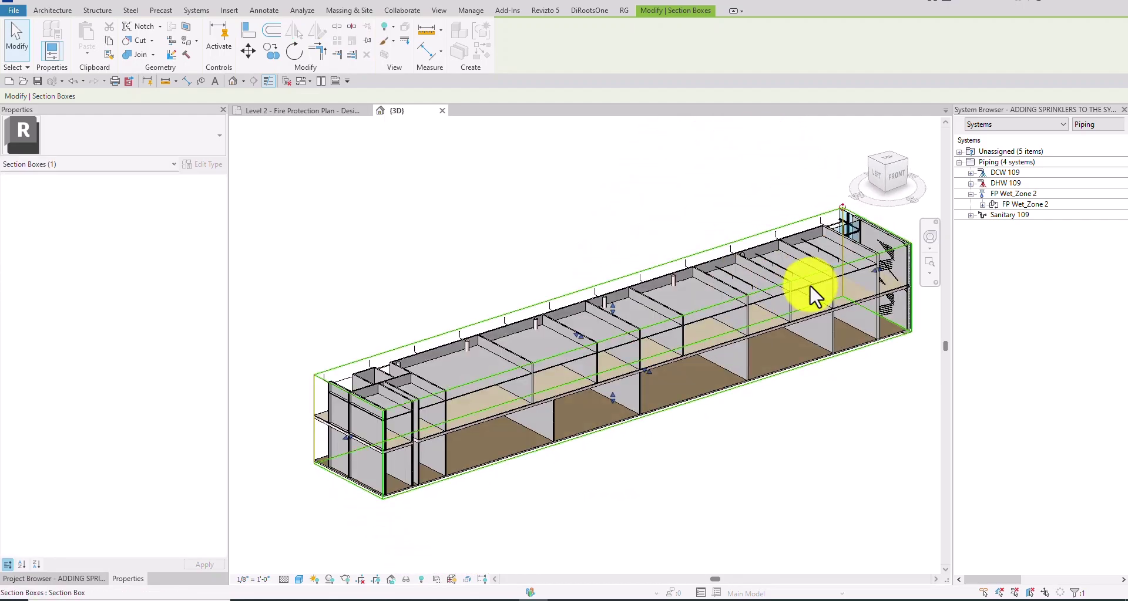
scroll(811, 294, "up", 5)
left_click_drag(451, 477, 459, 476)
middle_click_drag(728, 193, 619, 310, "shift")
scroll(619, 310, "down", 5)
scroll(584, 396, "up", 5)
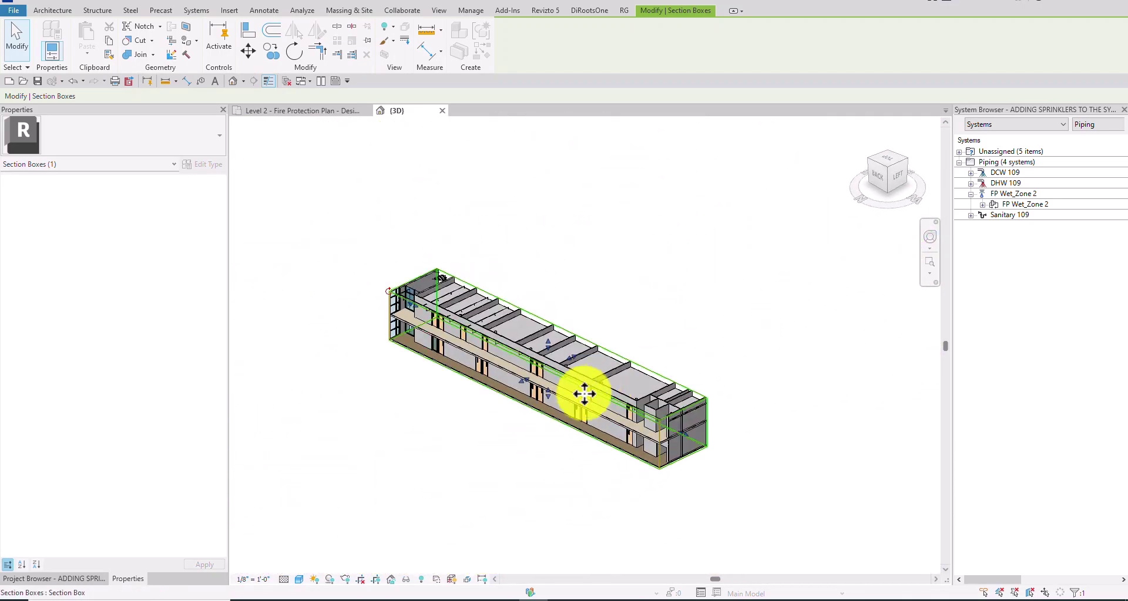
left_click(699, 269)
middle_click_drag(695, 262, 505, 220, "shift")
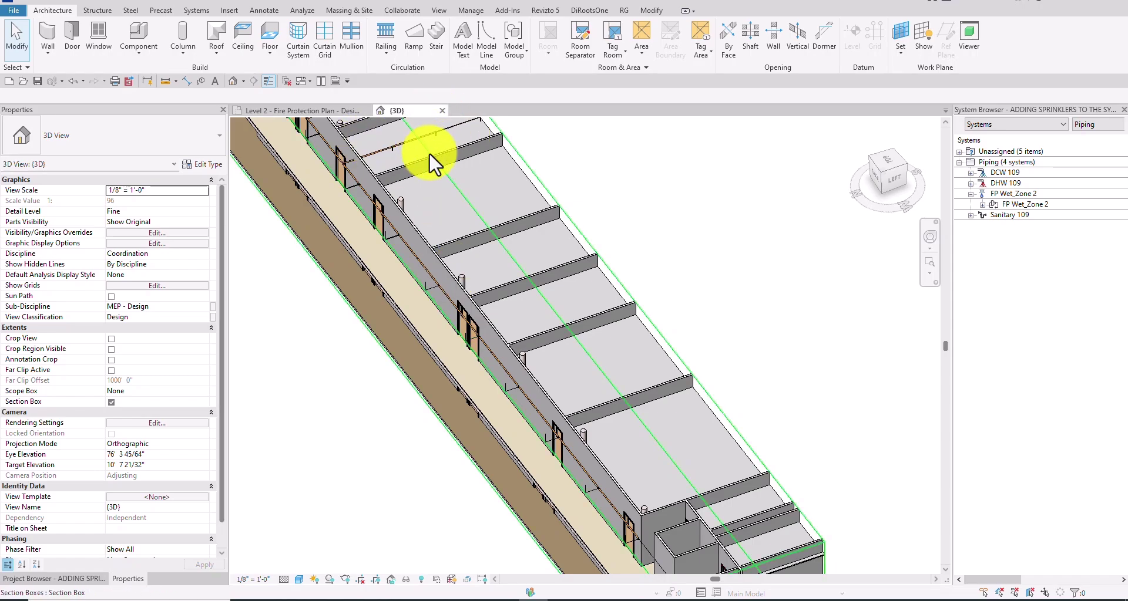
Step: Select the FP Wet_Zone 2 piping system from the corridor main in the Level 2 fire protection plan and check its properties
left_click(299, 110)
scroll(640, 296, "up", 2)
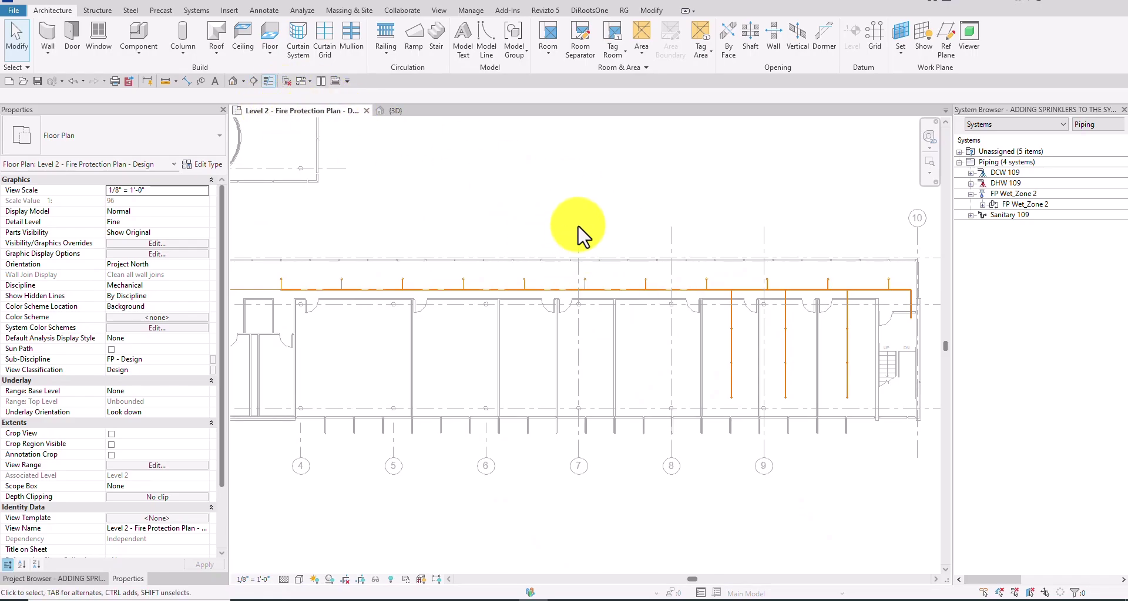
scroll(528, 229, "down", 1)
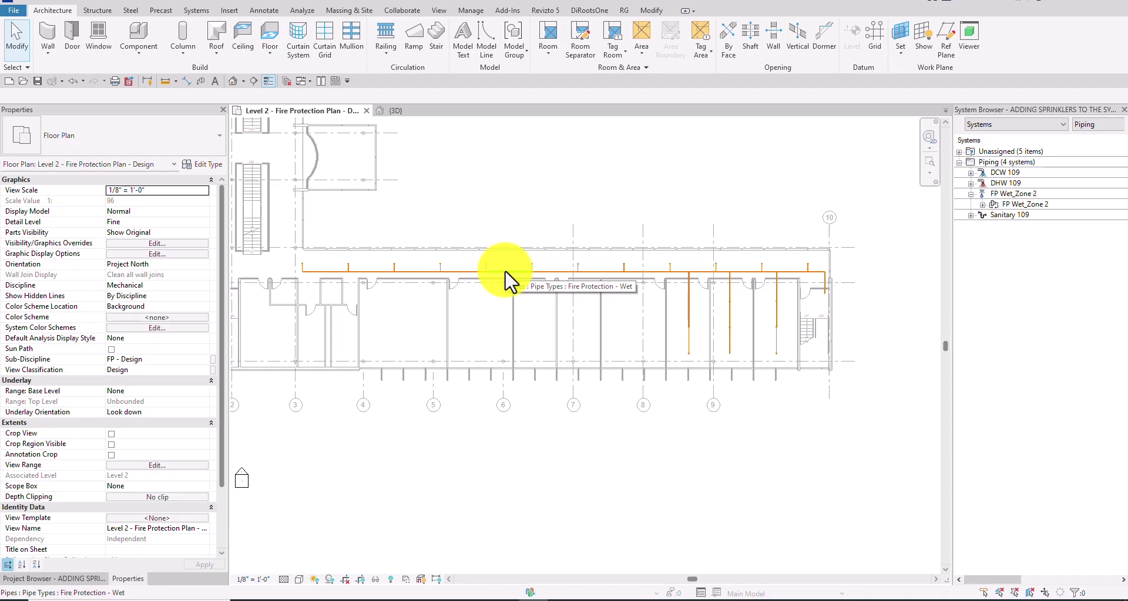
key("Tab")
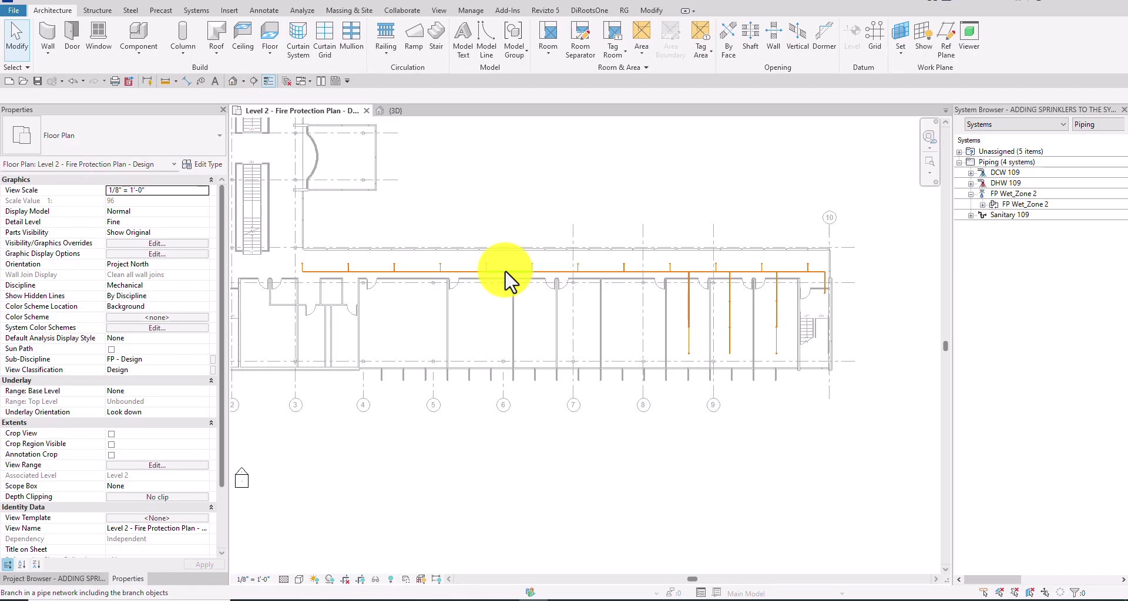
key("Tab")
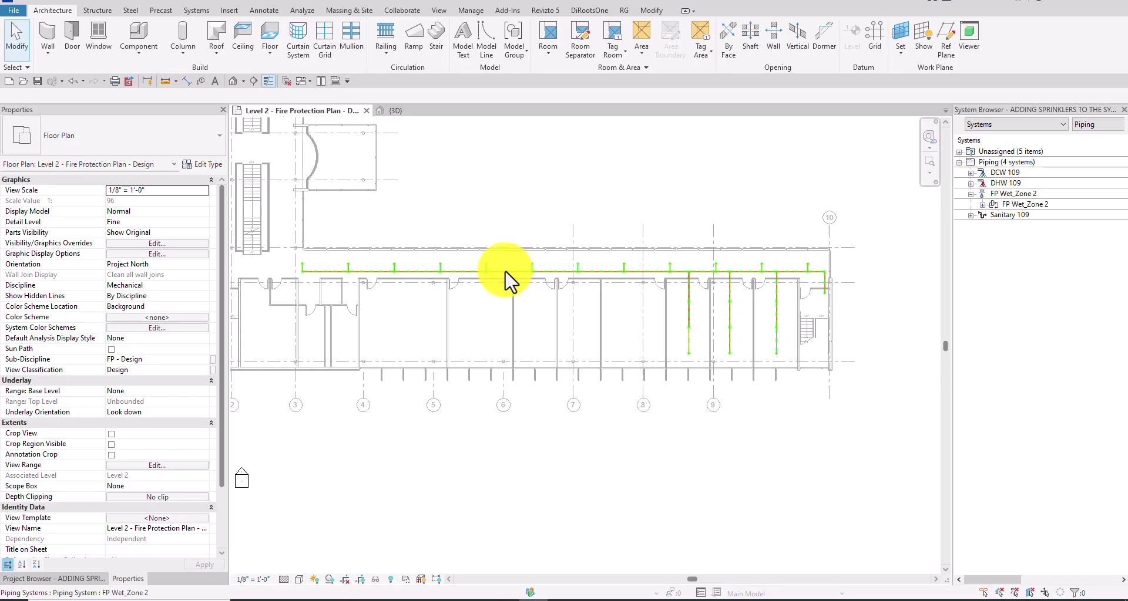
left_click(507, 280)
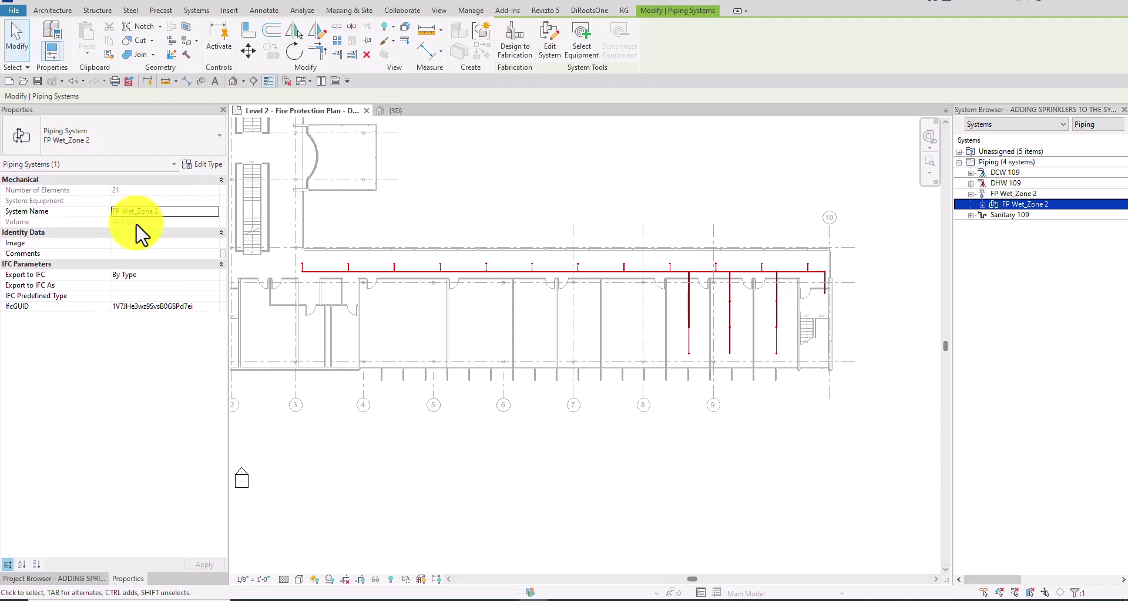
left_click(892, 325)
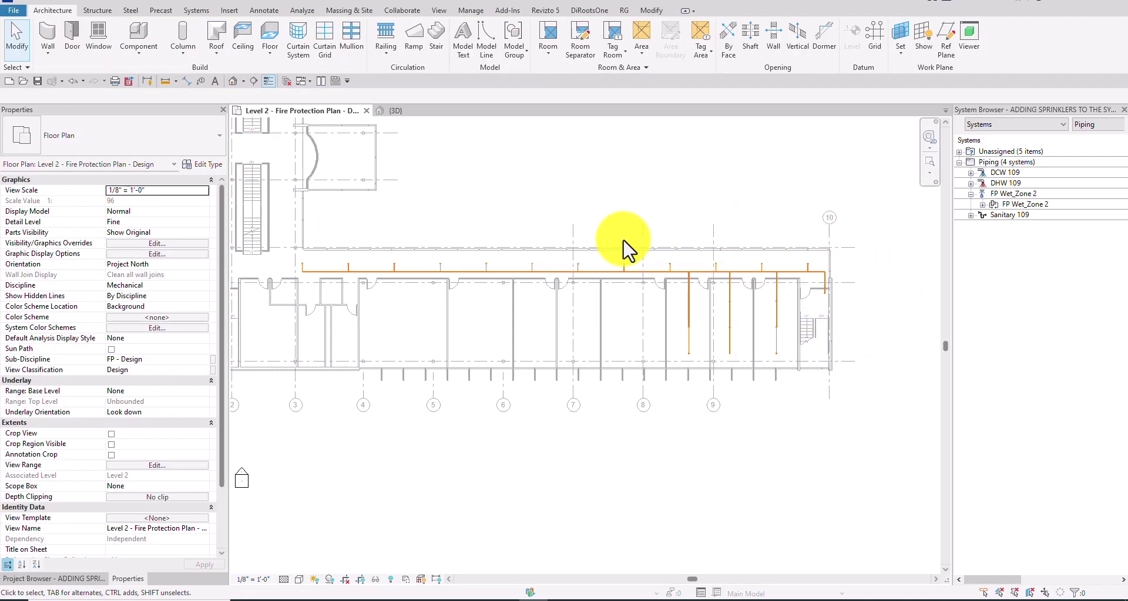
Step: Highlight and select the entire connected pipe network from the corridor main to check its continuity, and clear the selection
key("Tab")
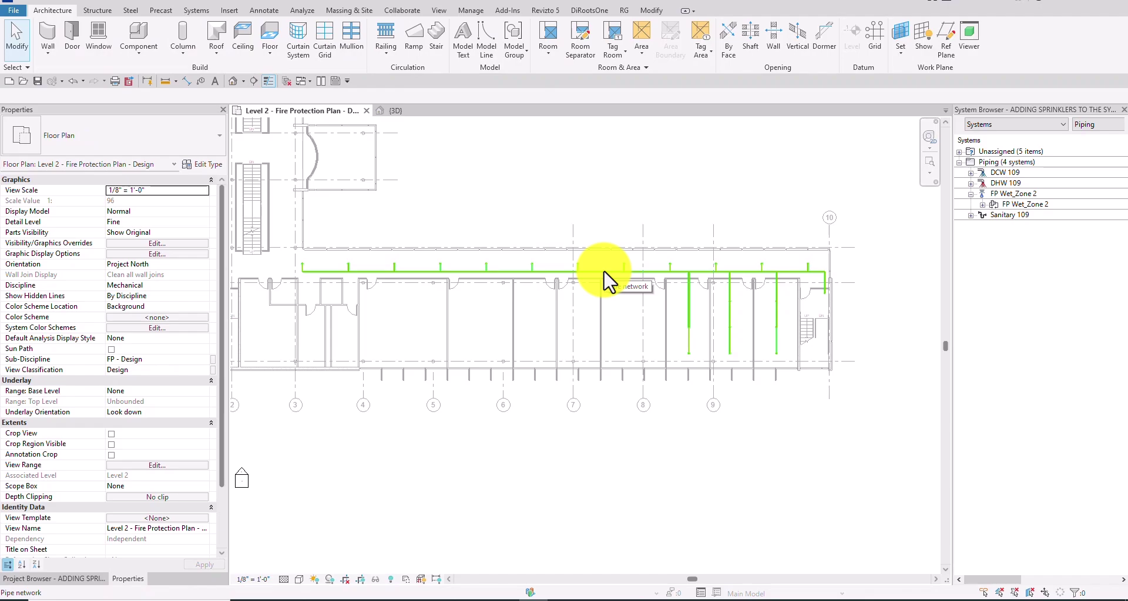
left_click(604, 273)
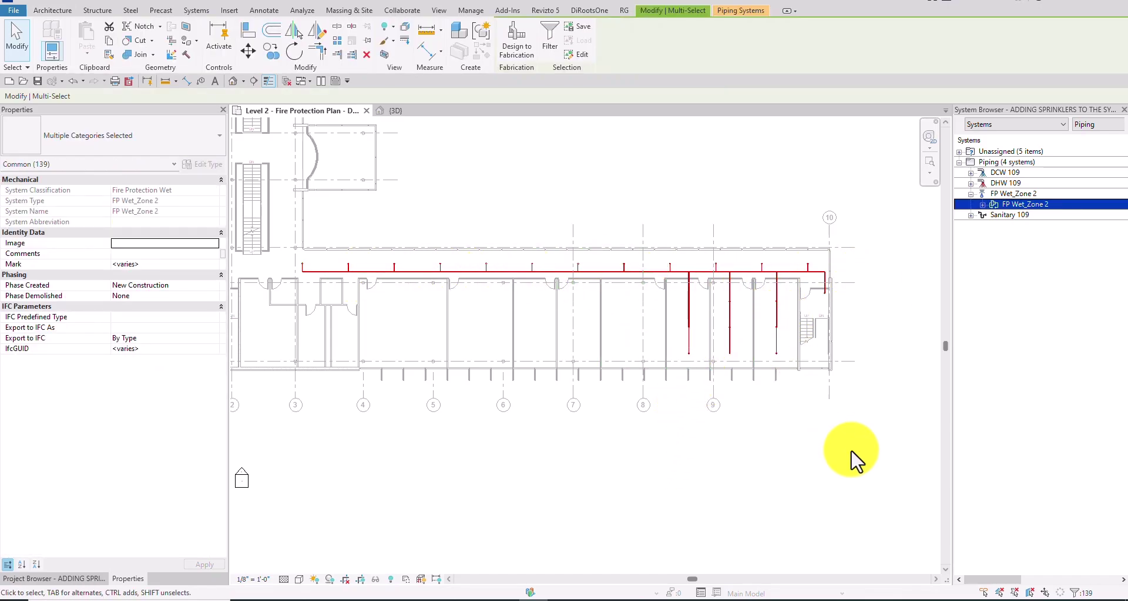
key("Escape")
Step: Return to the 3D view, tile it beside the Level 2 fire protection plan and frame the sectioned wing in it
left_click(397, 111)
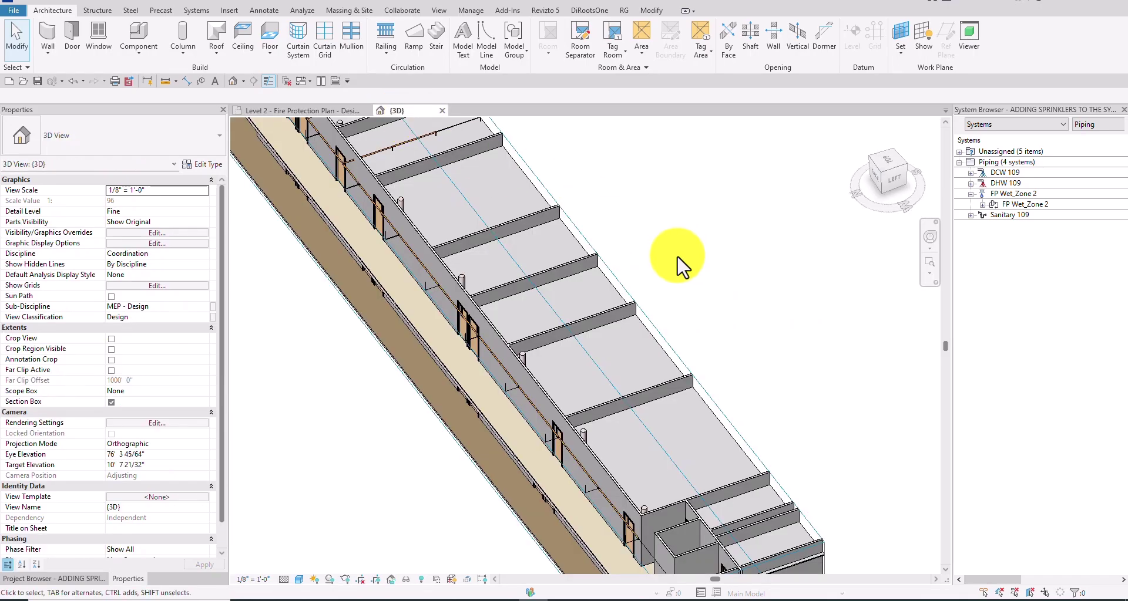
scroll(677, 259, "down", 6)
middle_click_drag(667, 309, 614, 306, "shift")
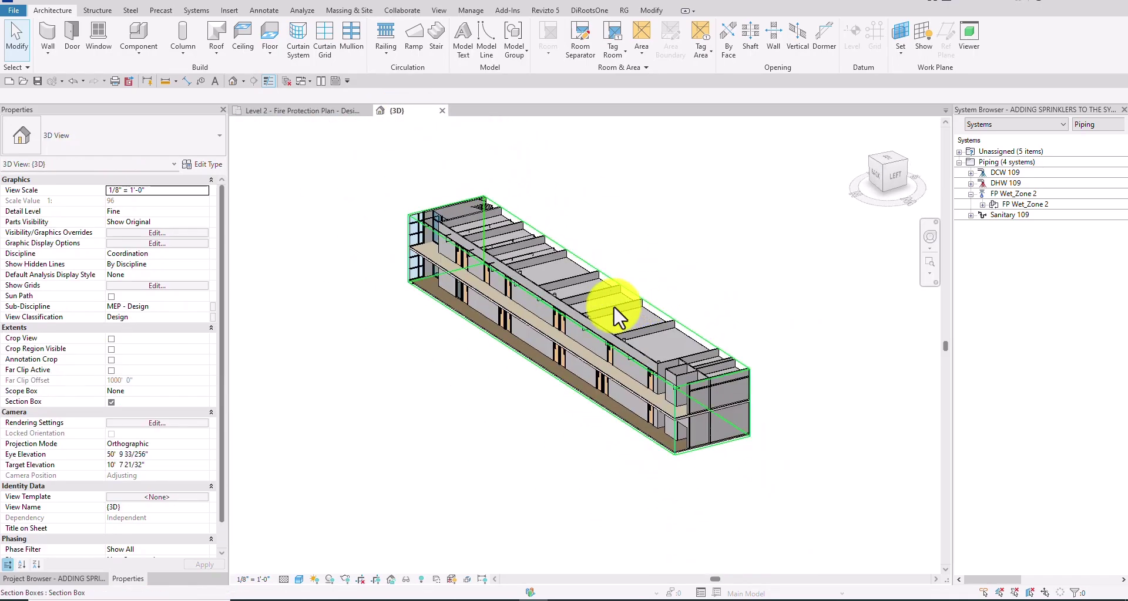
scroll(614, 308, "up", 4)
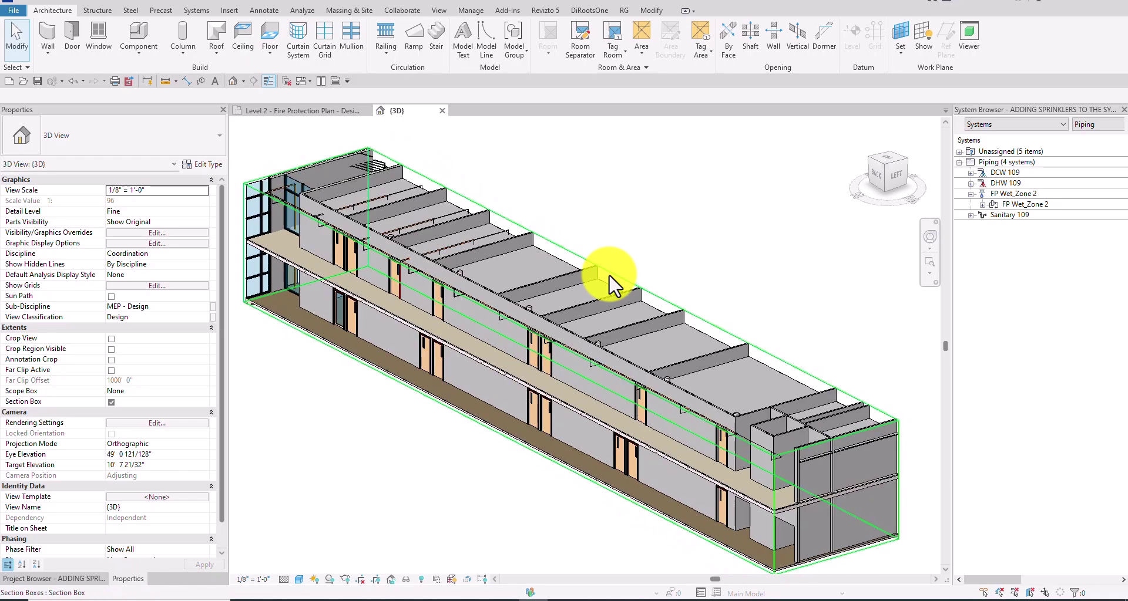
key("w")
key("t")
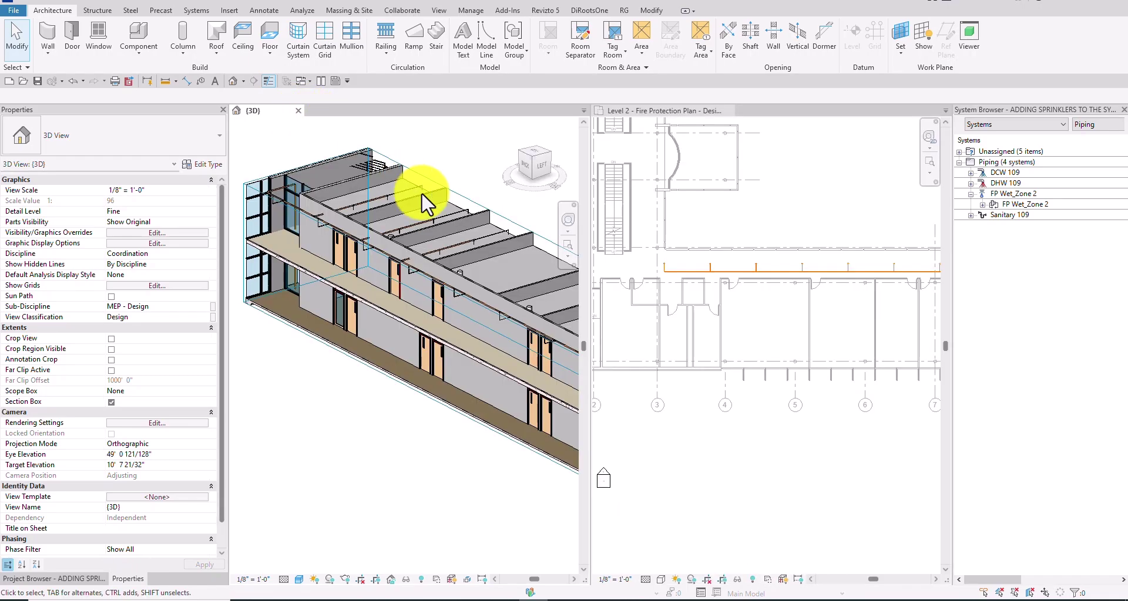
scroll(458, 279, "down", 2)
mouse_move(457, 277)
middle_mouse_down()
mouse_move(460, 303)
mouse_move(451, 286)
middle_mouse_up()
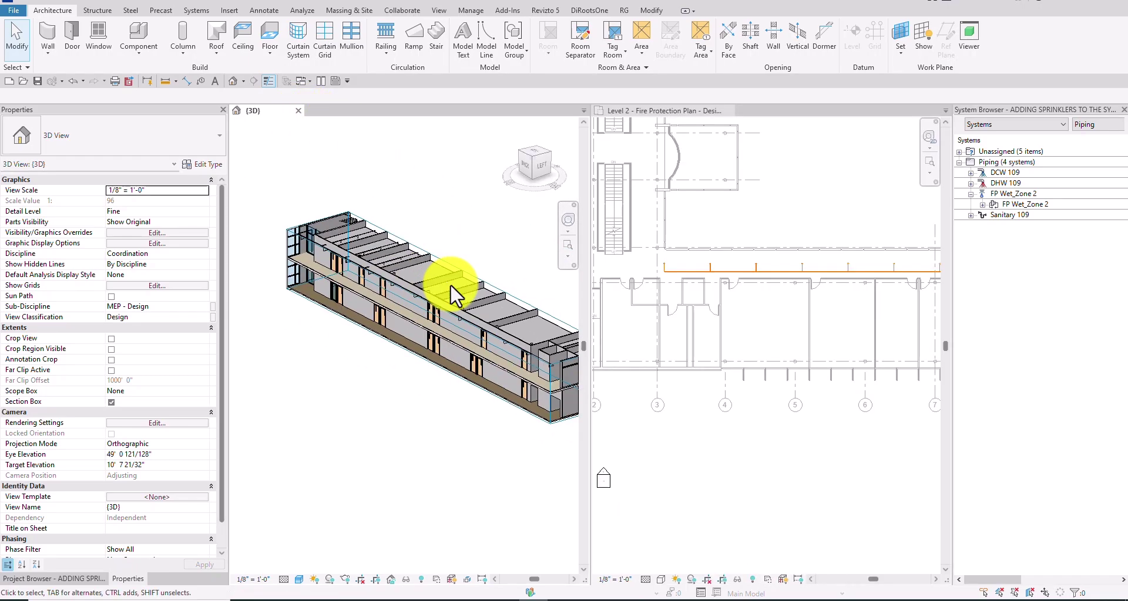